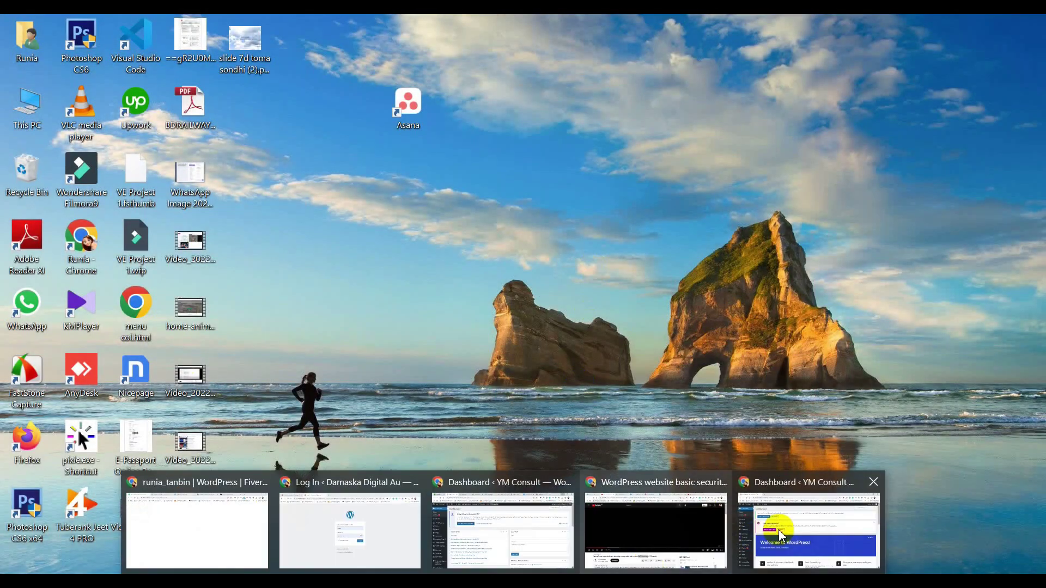
Step: Bring the YM Consult WordPress admin dashboard window forward
left_click(777, 533)
scroll(66, 212, "down", 5)
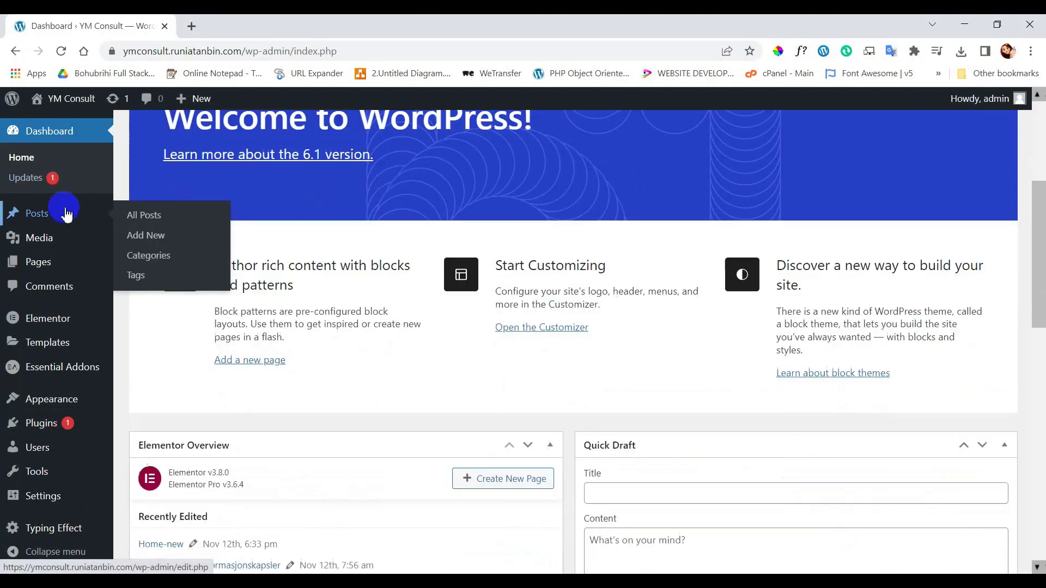
scroll(66, 213, "up", 4)
Step: Preview the live YM Consult site via Visit Site, then return to the Dashboard tab
left_click(60, 124)
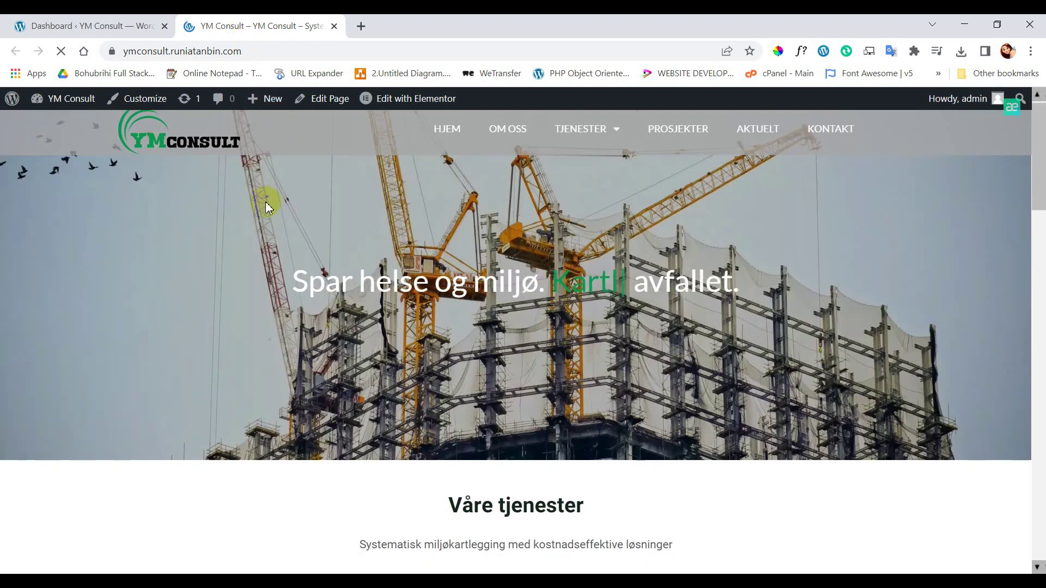
scroll(265, 205, "down", 5)
scroll(264, 203, "up", 10)
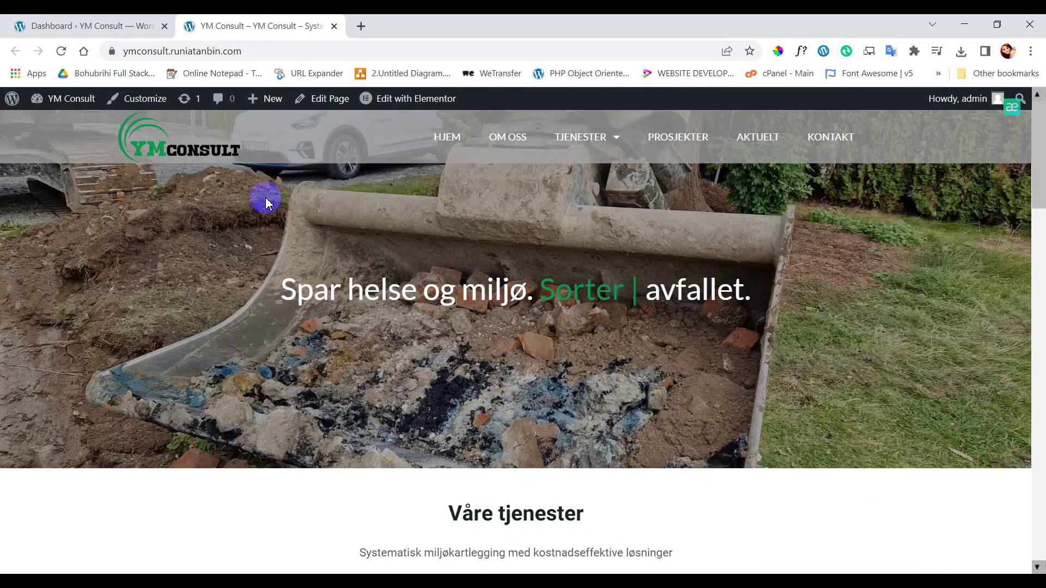
left_click(119, 25)
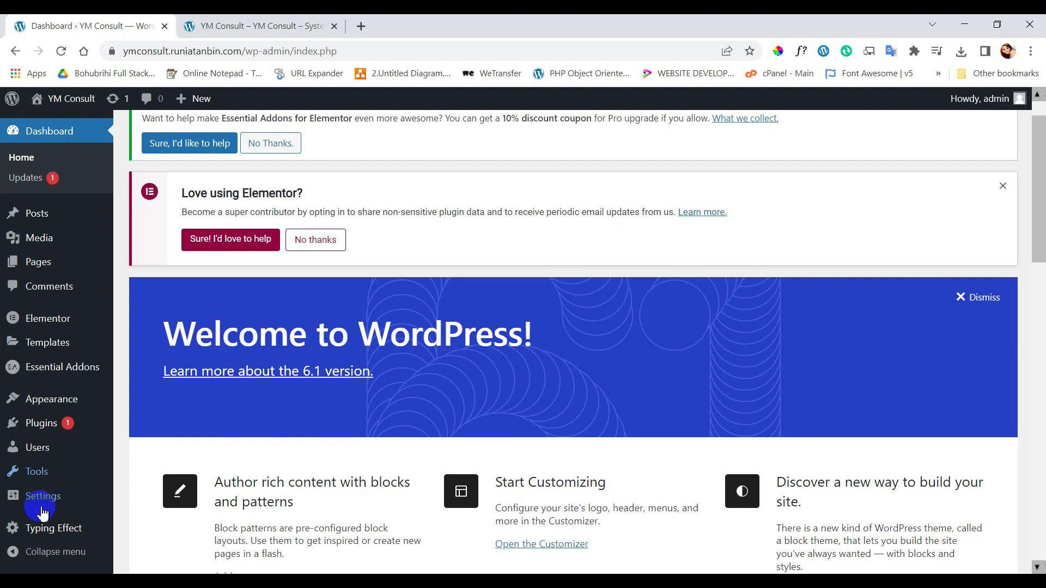
Step: Search Add New plugins for 'all in one wp security', then install and activate All-In-One Security
mouse_move(47, 427)
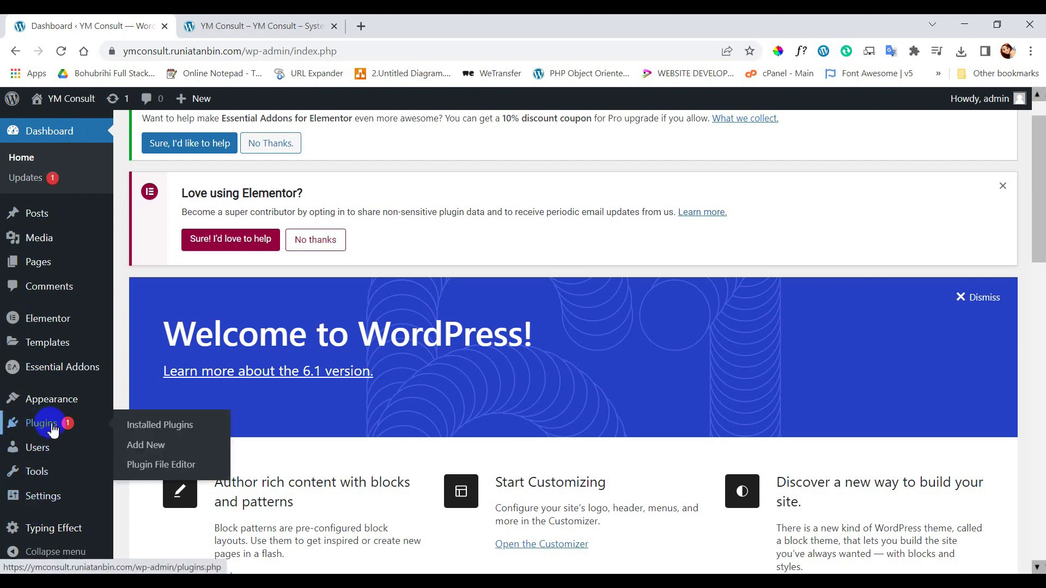
left_click(150, 452, "ctrl")
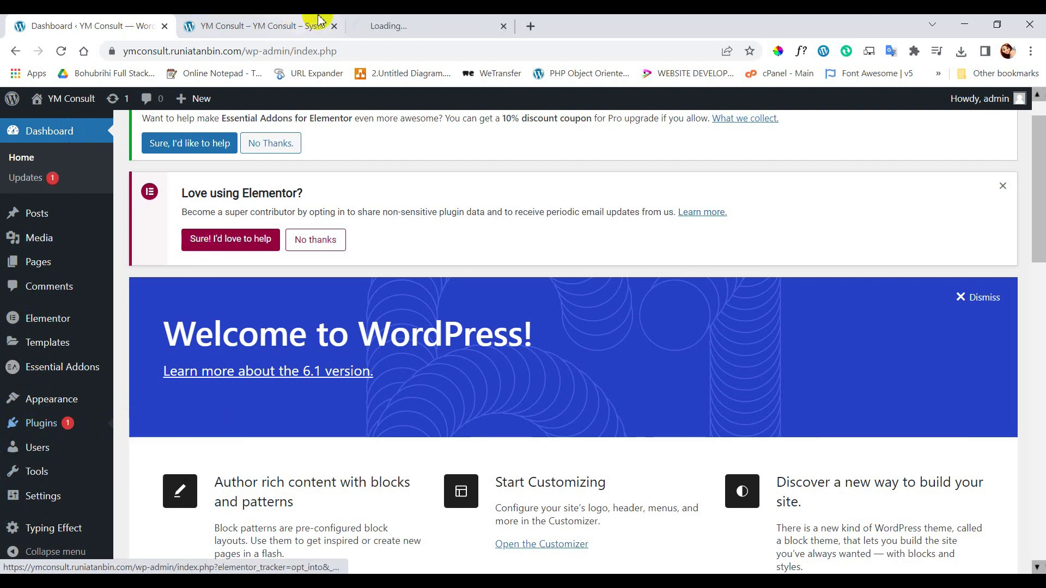
left_click_drag(373, 24, 245, 26)
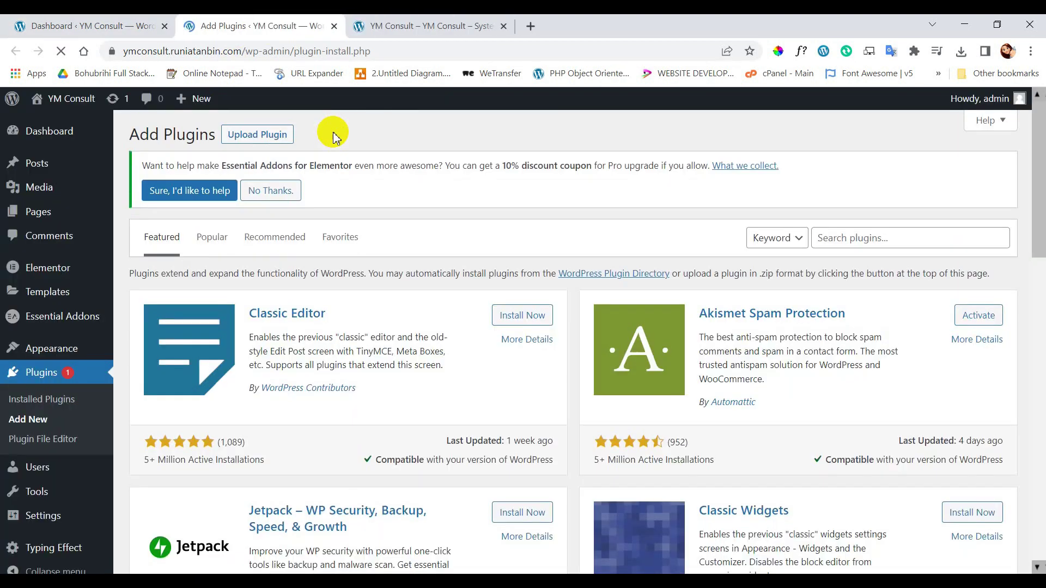
left_click(842, 241)
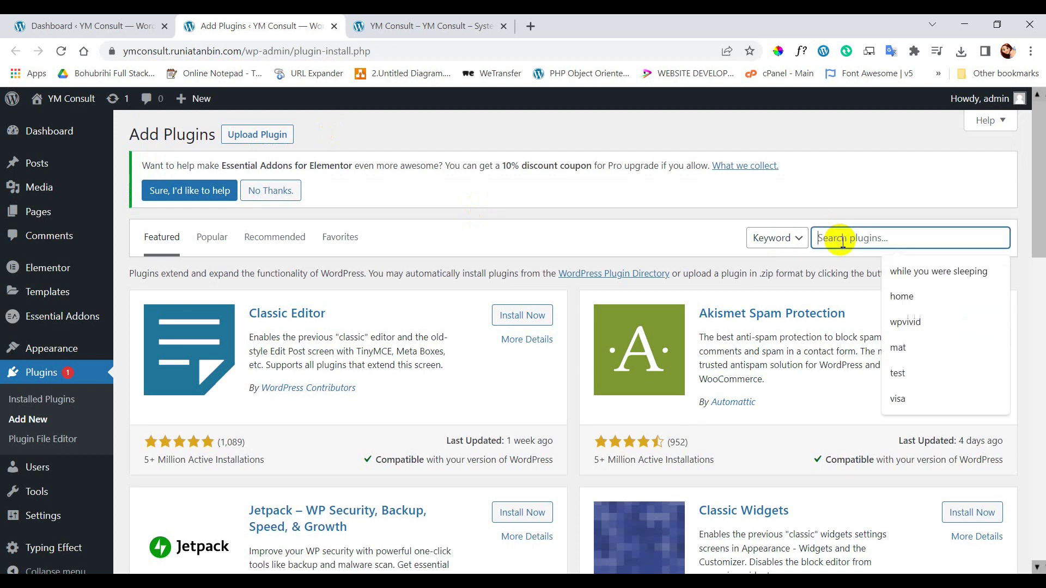
type("all in one wp secu")
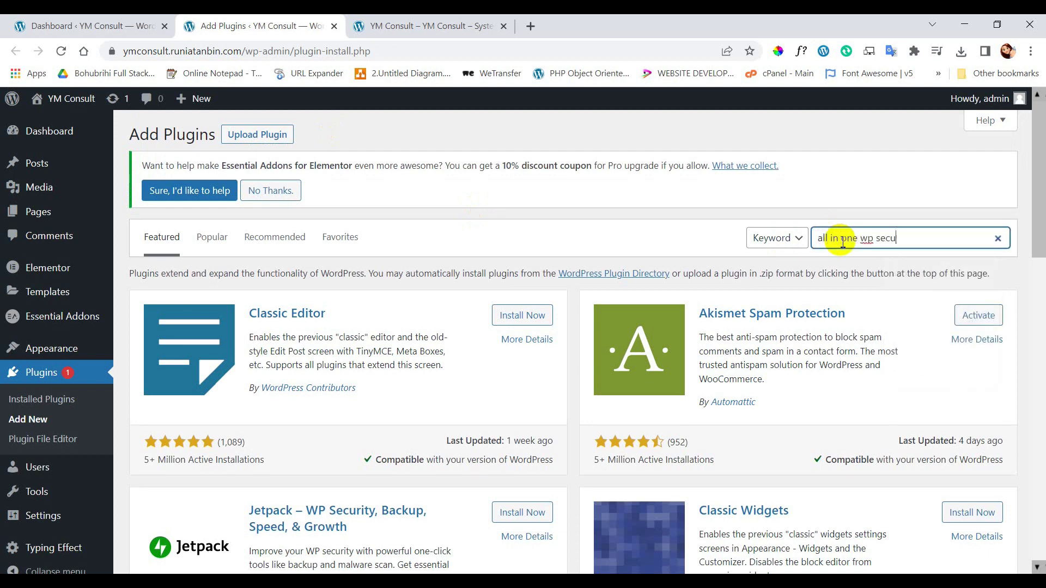
type("rity")
key("Return")
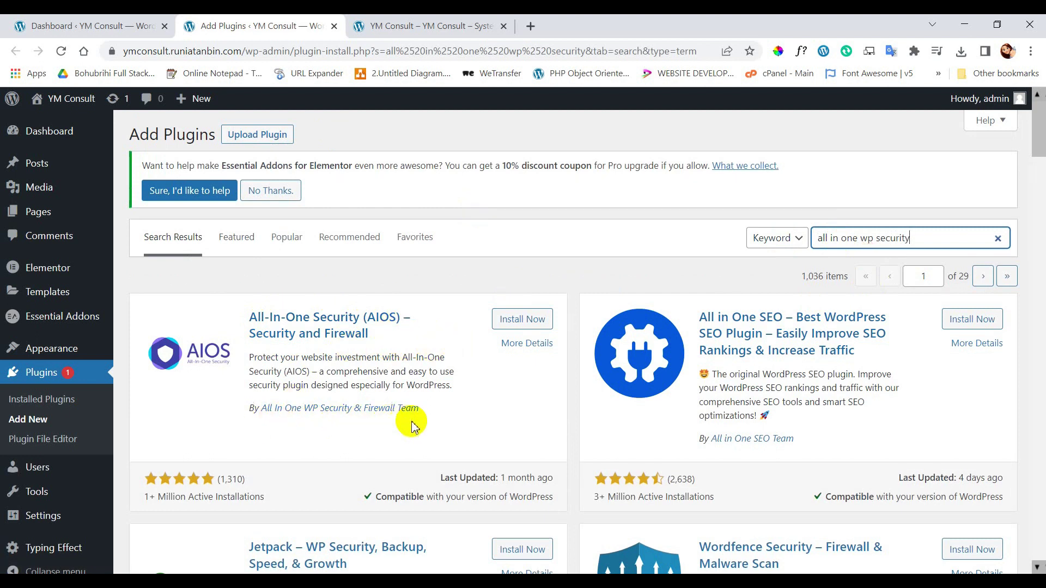
left_click(524, 325)
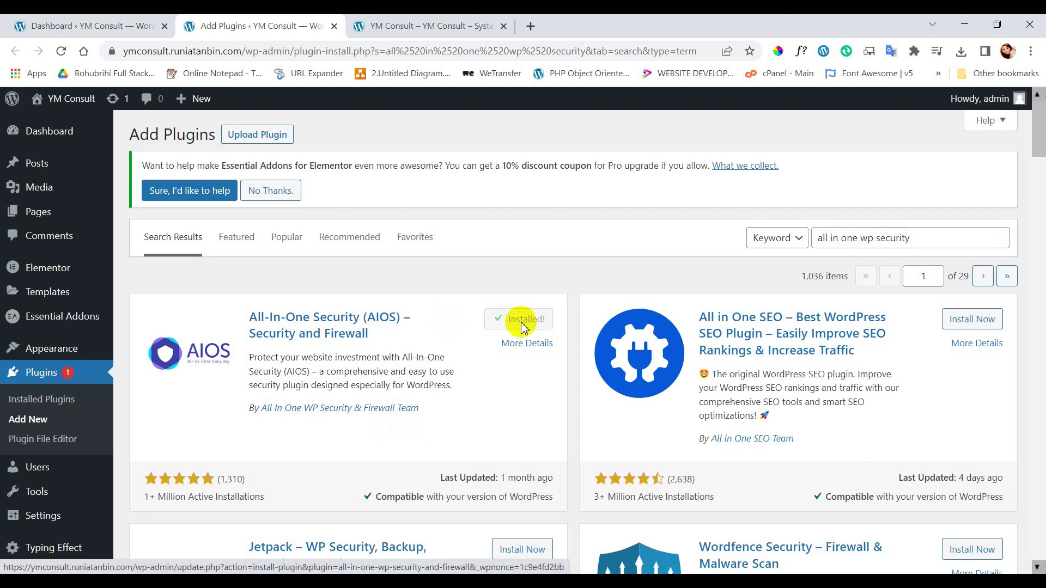
left_click(530, 321)
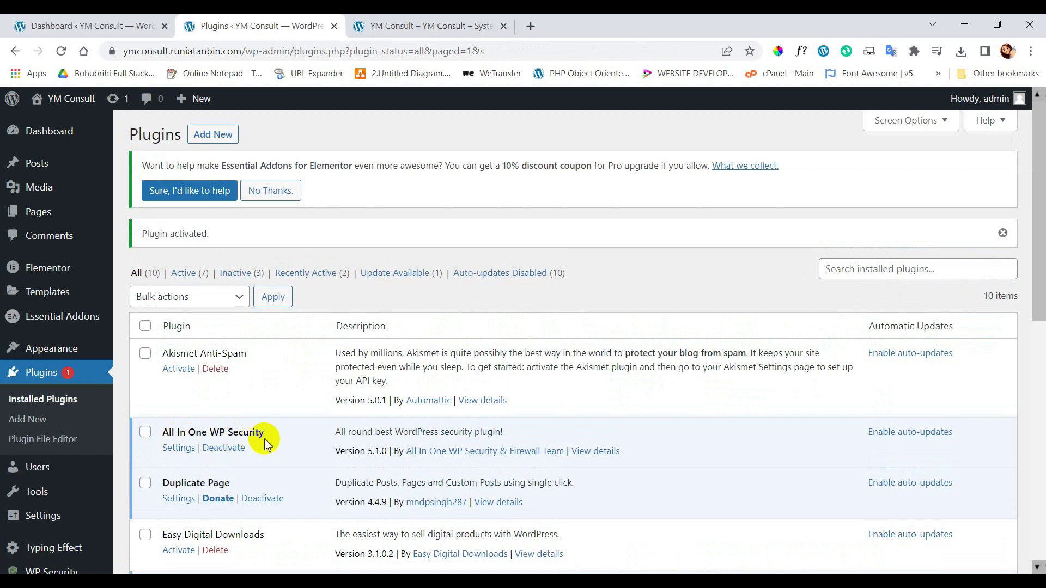
Step: View the WP Security dashboard's strength meter showing 10 of 505 points
scroll(245, 359, "down", 4)
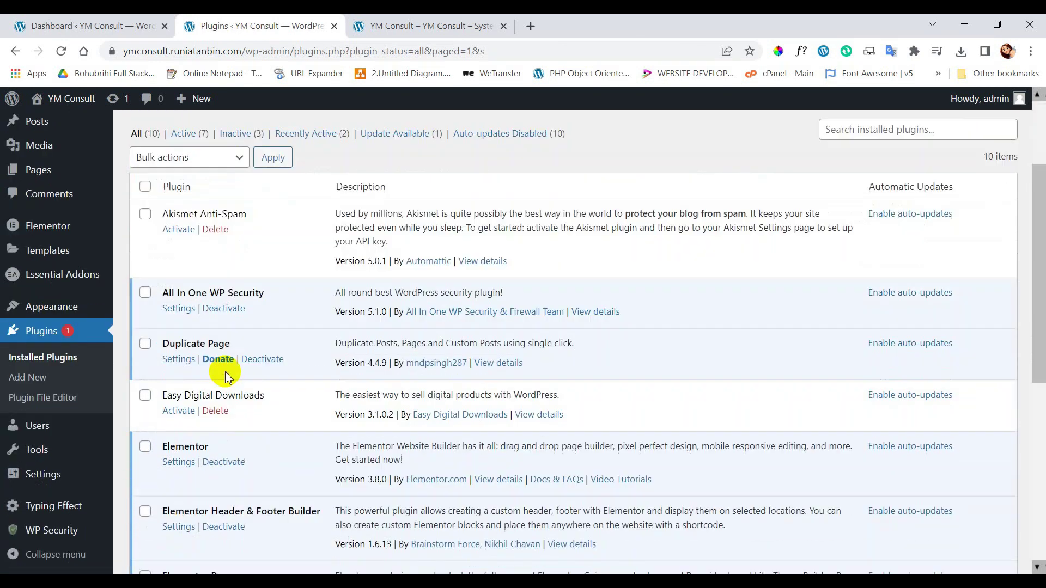
mouse_move(50, 539)
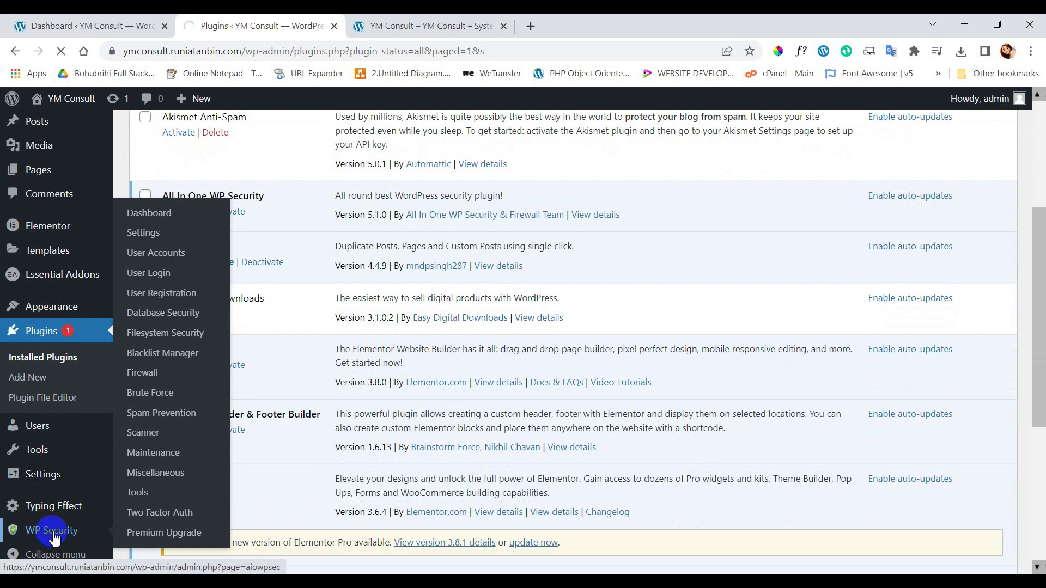
left_click(54, 539)
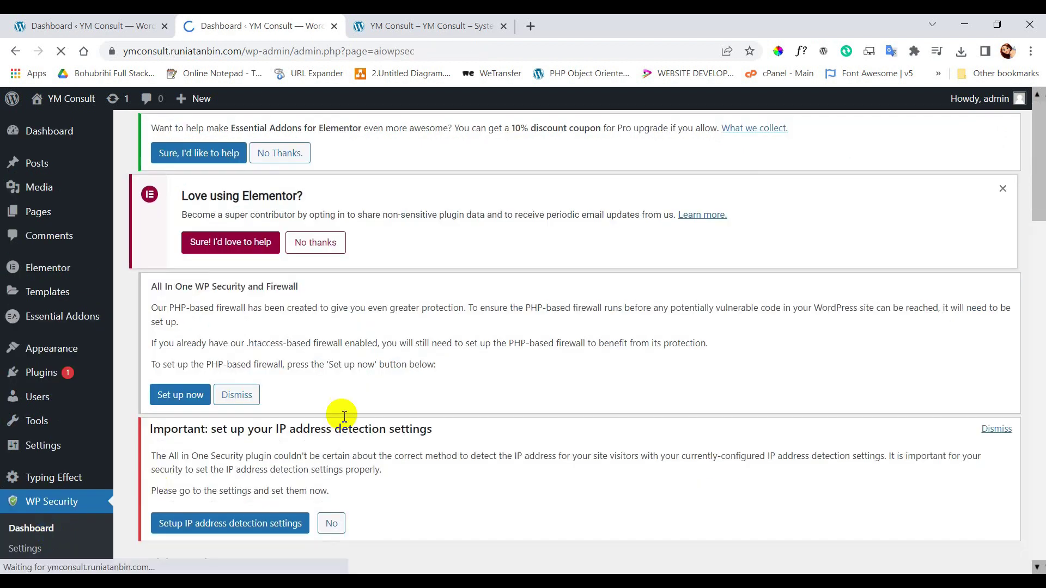
scroll(534, 343, "down", 8)
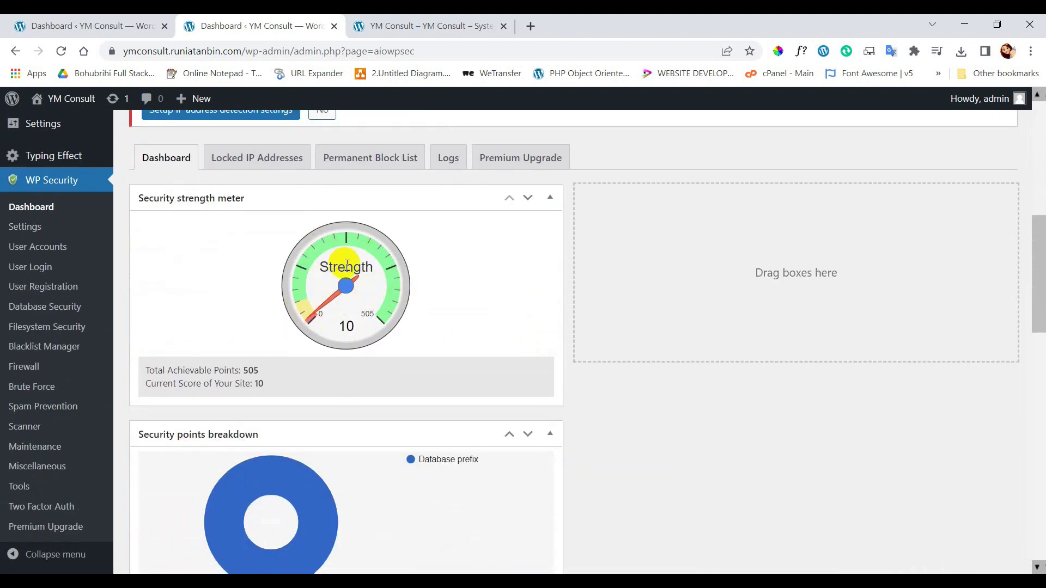
scroll(344, 267, "down", 3)
mouse_move(327, 343)
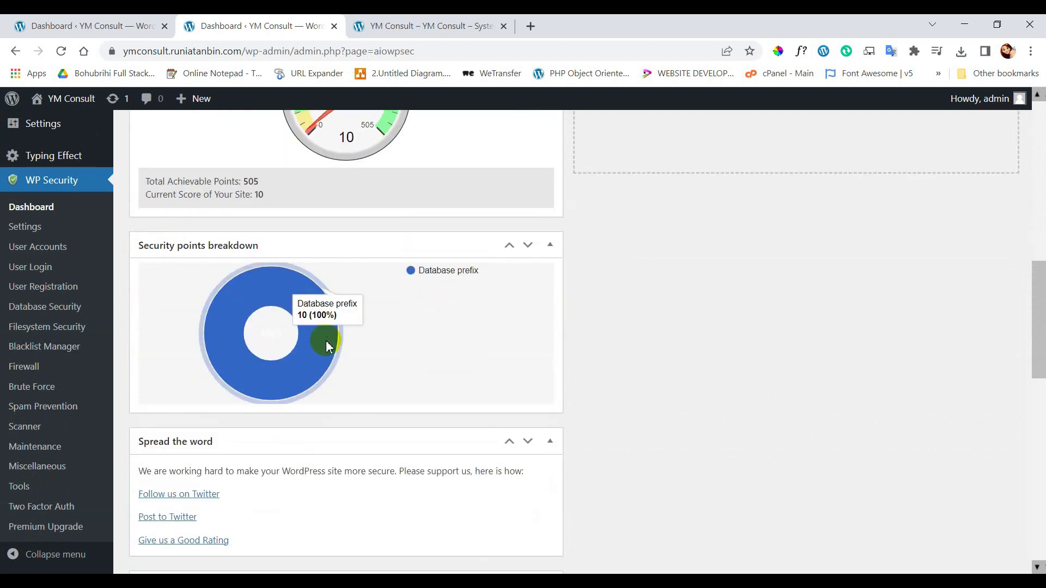
scroll(348, 337, "up", 4)
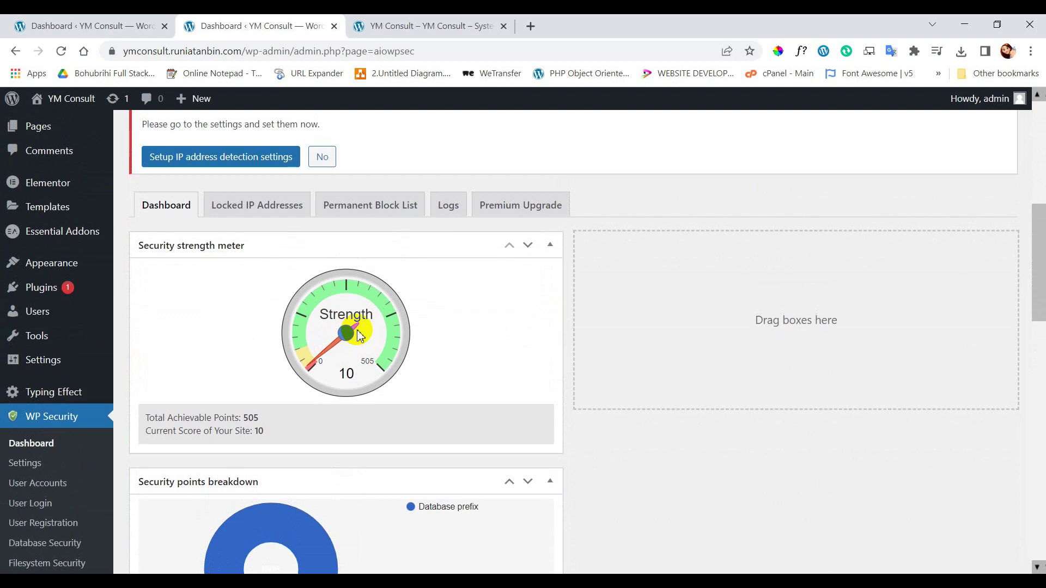
left_click(44, 451)
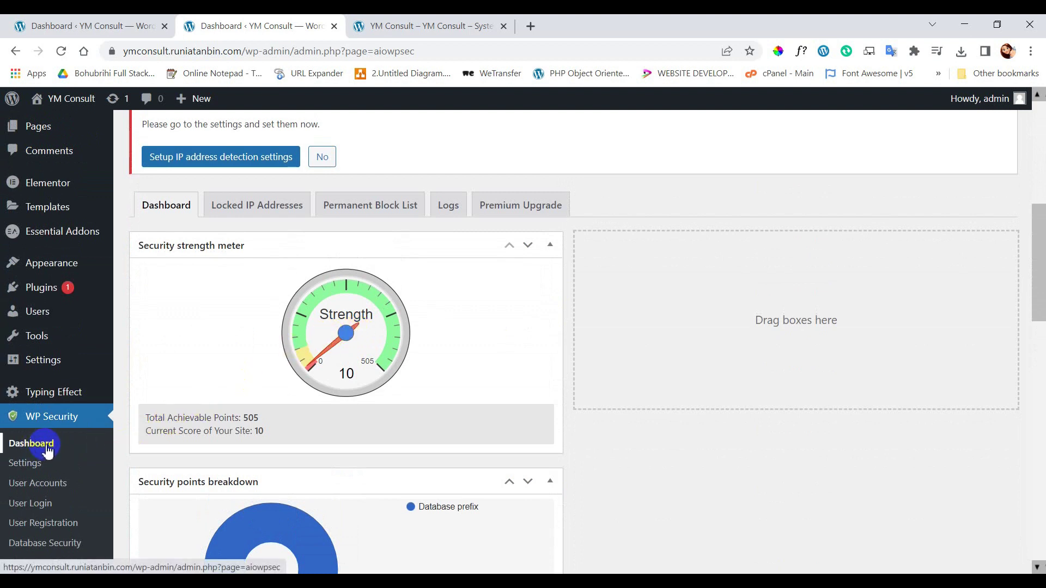
Step: Enable Remove WP generator meta info on the WP Version Info settings tab and save
left_click(25, 464)
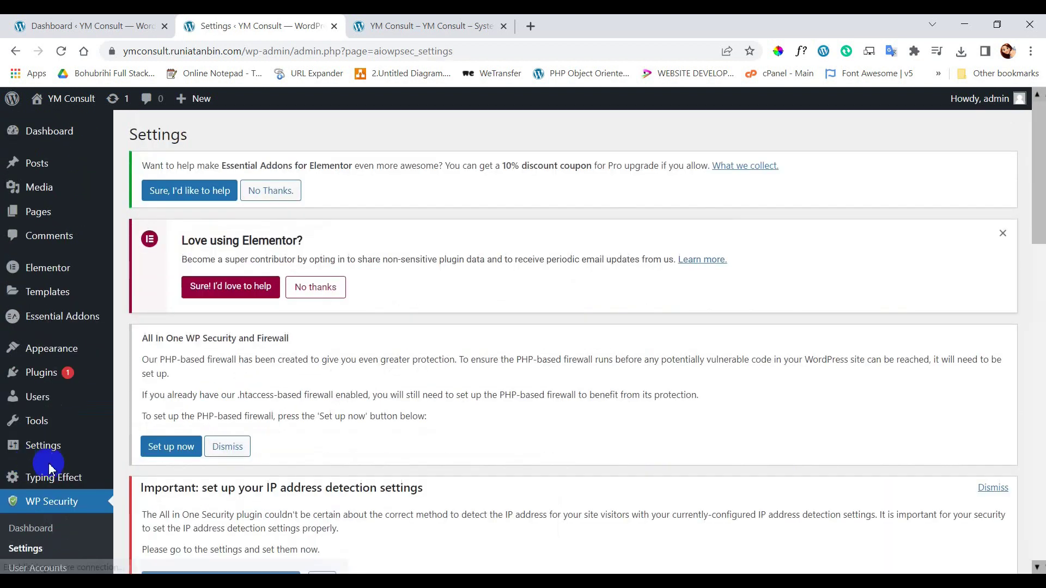
scroll(496, 365, "down", 4)
scroll(502, 361, "down", 2)
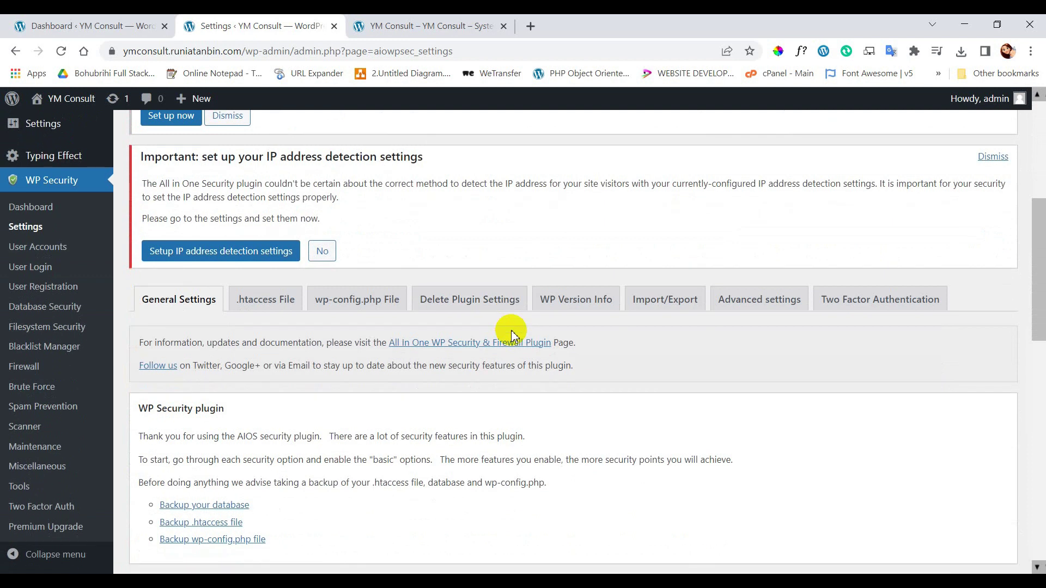
left_click(580, 303)
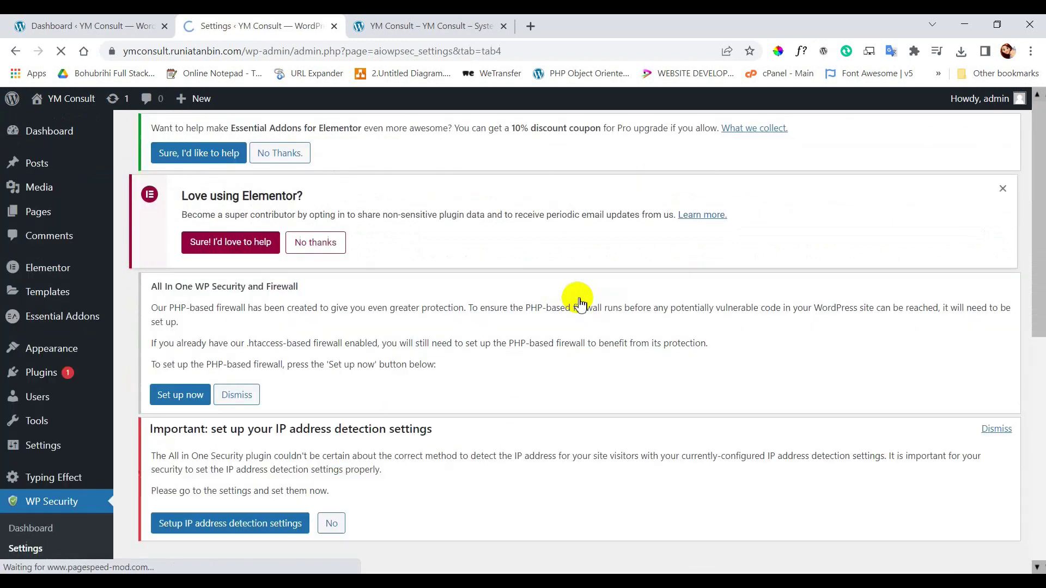
scroll(578, 300, "down", 9)
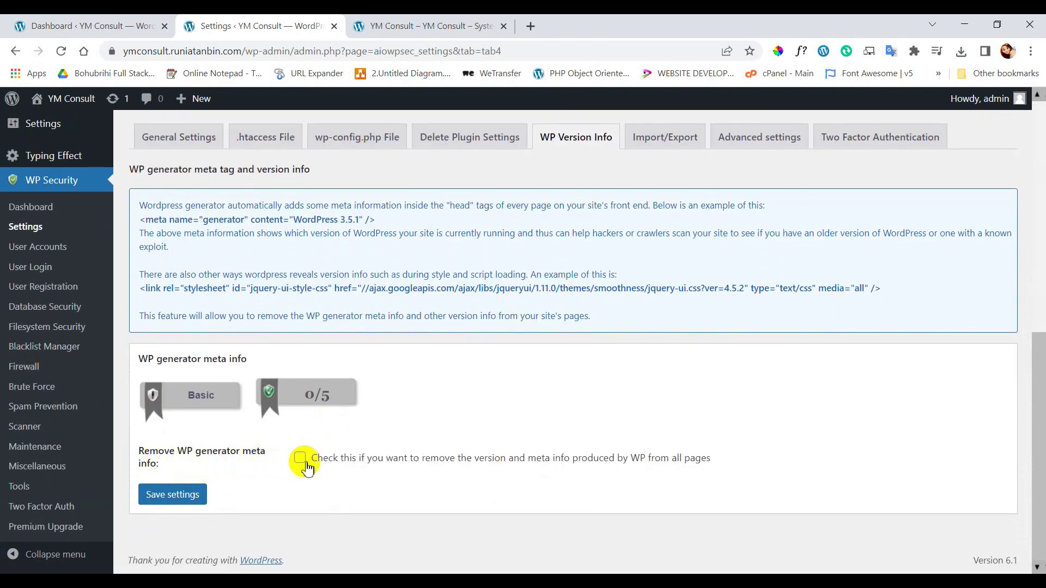
left_click(179, 495)
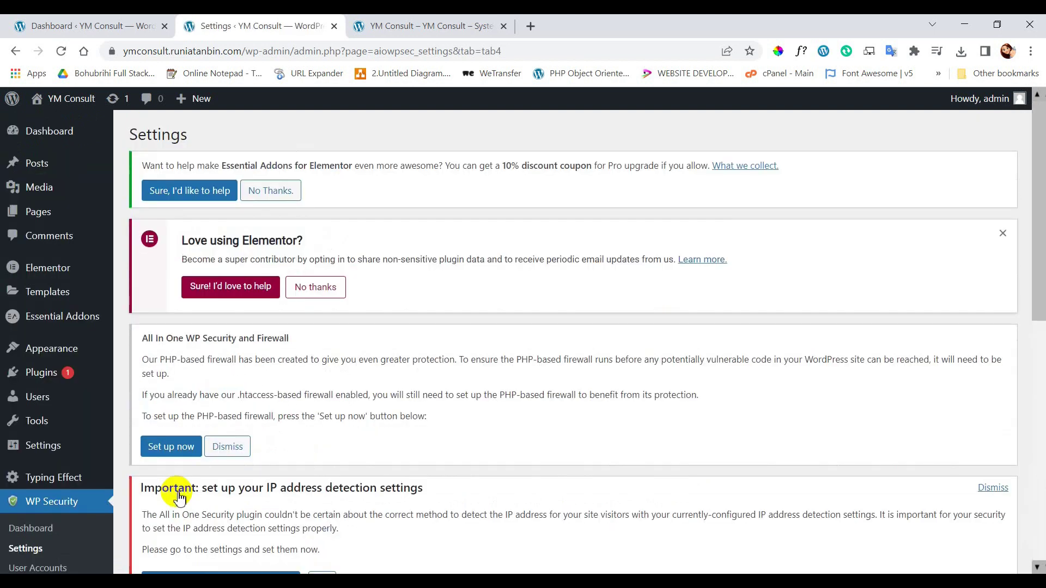
scroll(180, 496, "down", 4)
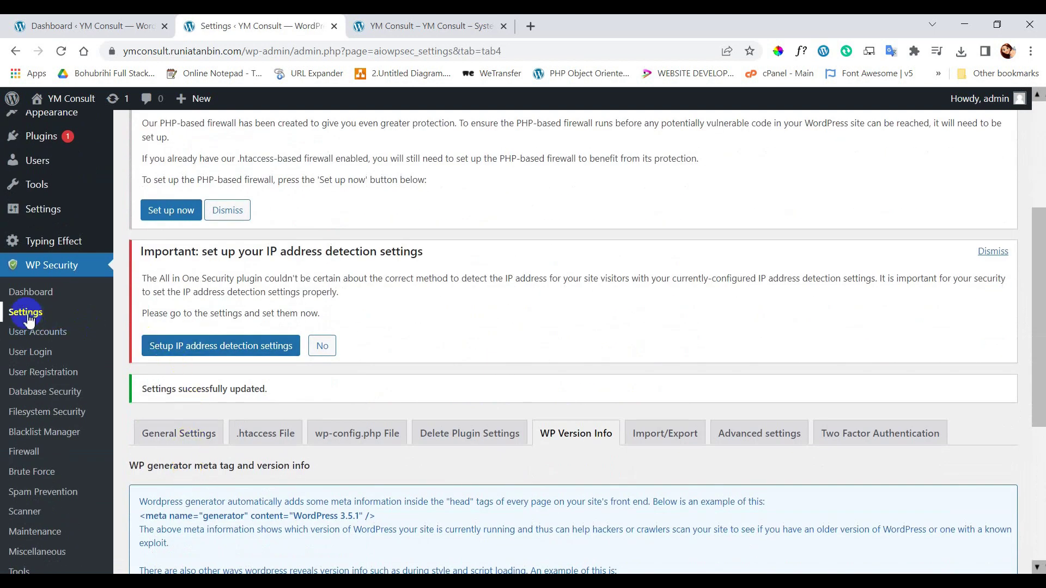
Step: Show the Change admin username section in User Accounts and open the admin's Edit user profile
left_click(39, 337)
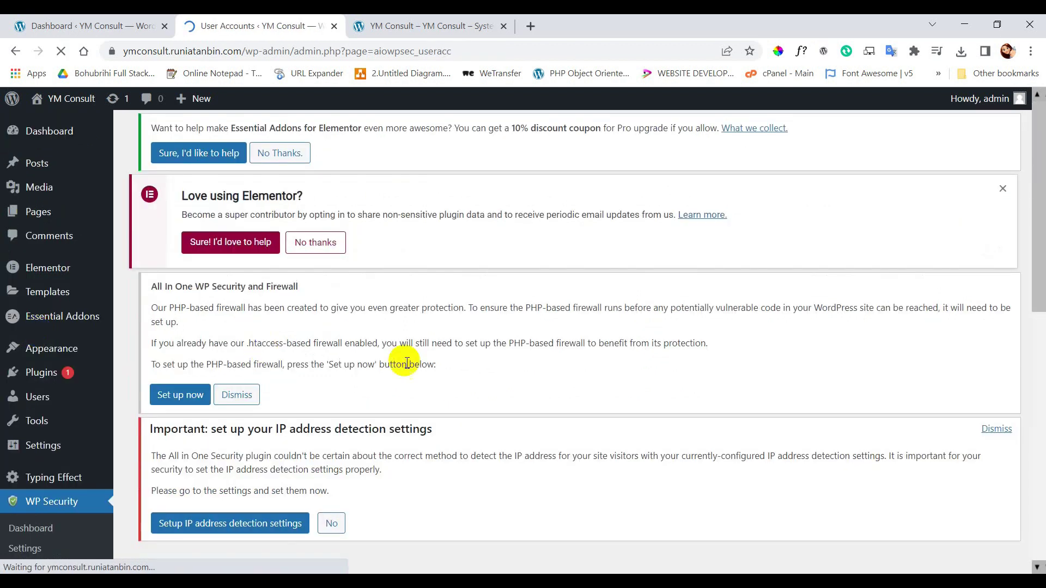
scroll(474, 366, "down", 8)
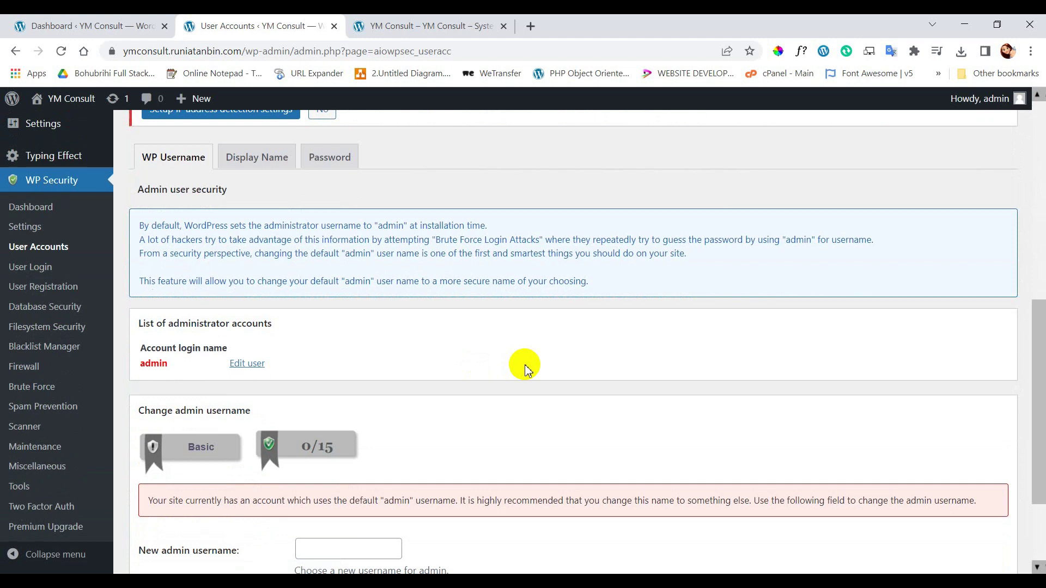
scroll(545, 371, "down", 3)
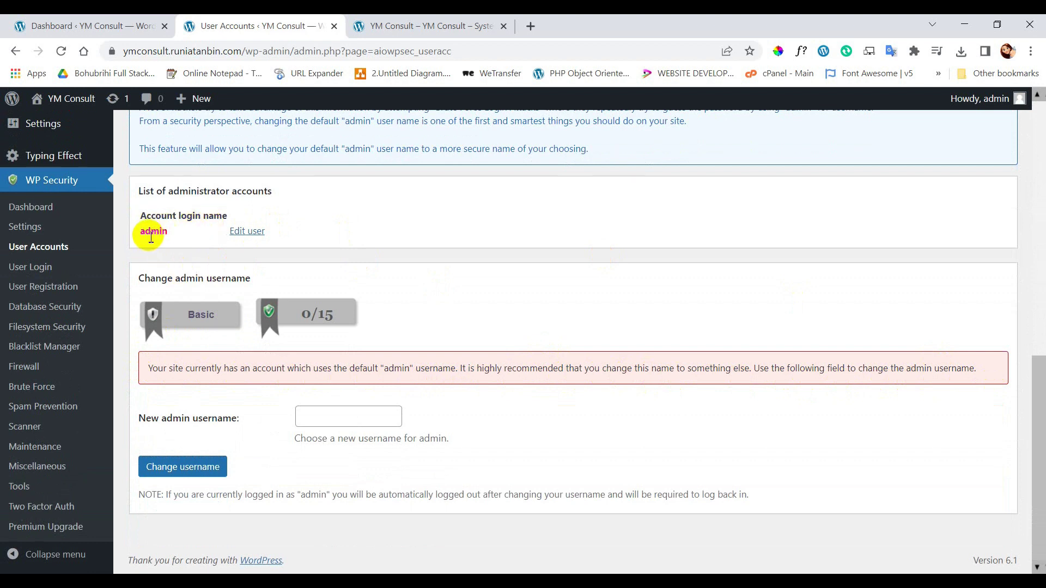
left_click(247, 233, "ctrl")
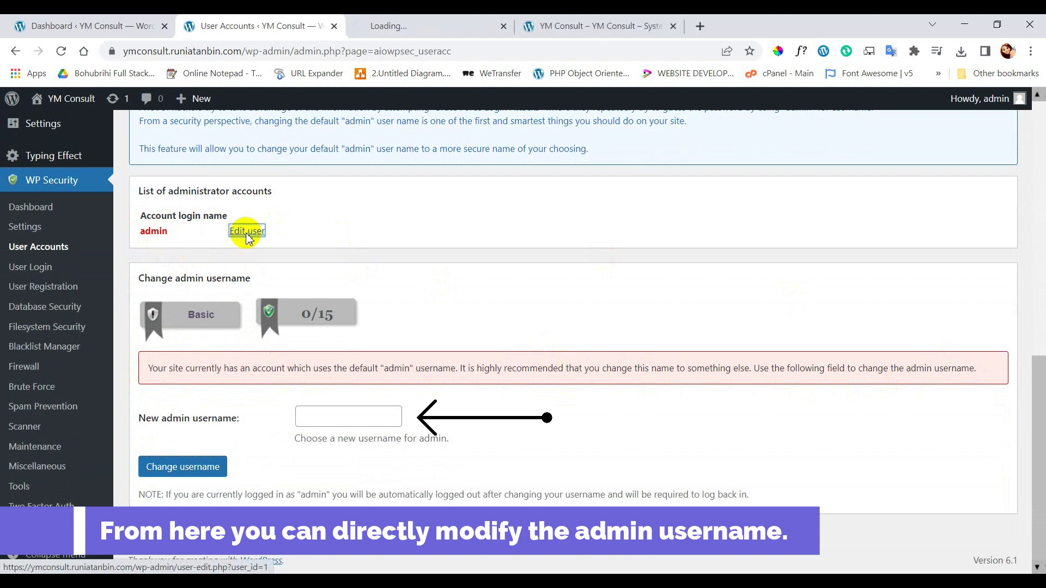
Step: Change the admin profile's nickname from 'admin' to 'ymconsult' and update the profile
left_click(422, 27)
scroll(251, 434, "down", 10)
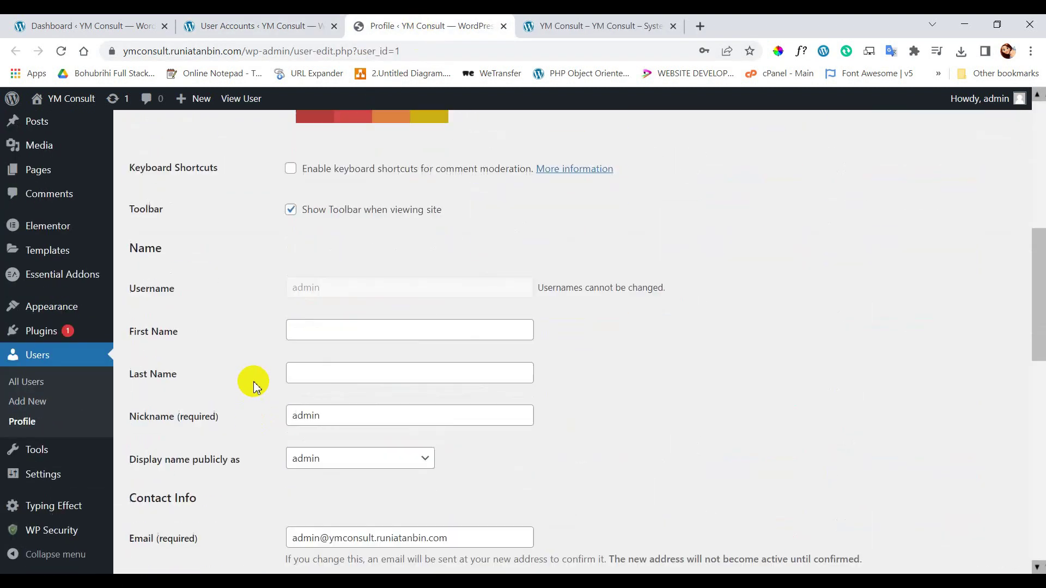
scroll(253, 386, "down", 2)
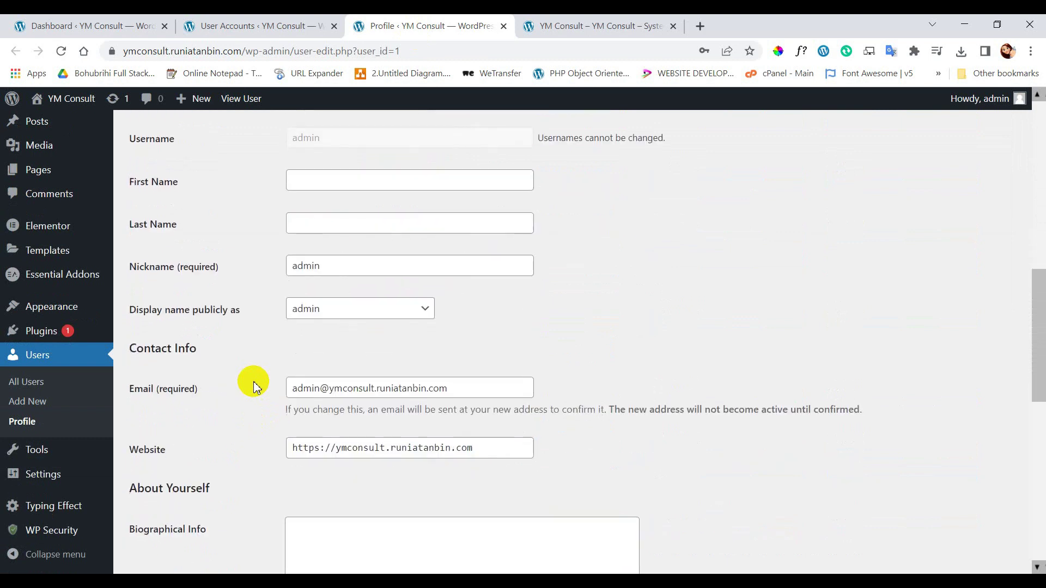
scroll(256, 381, "down", 1)
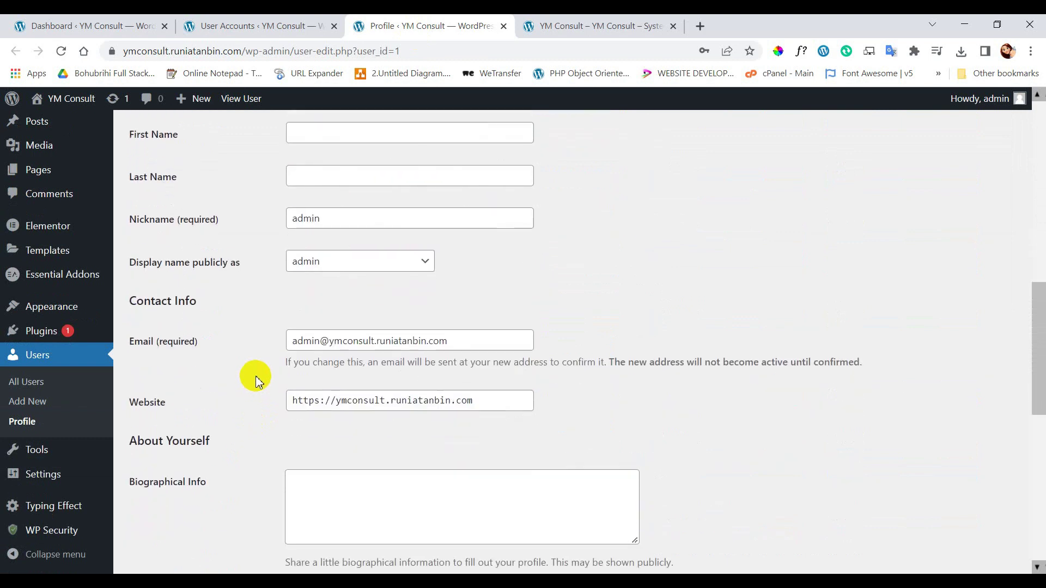
scroll(256, 380, "down", 10)
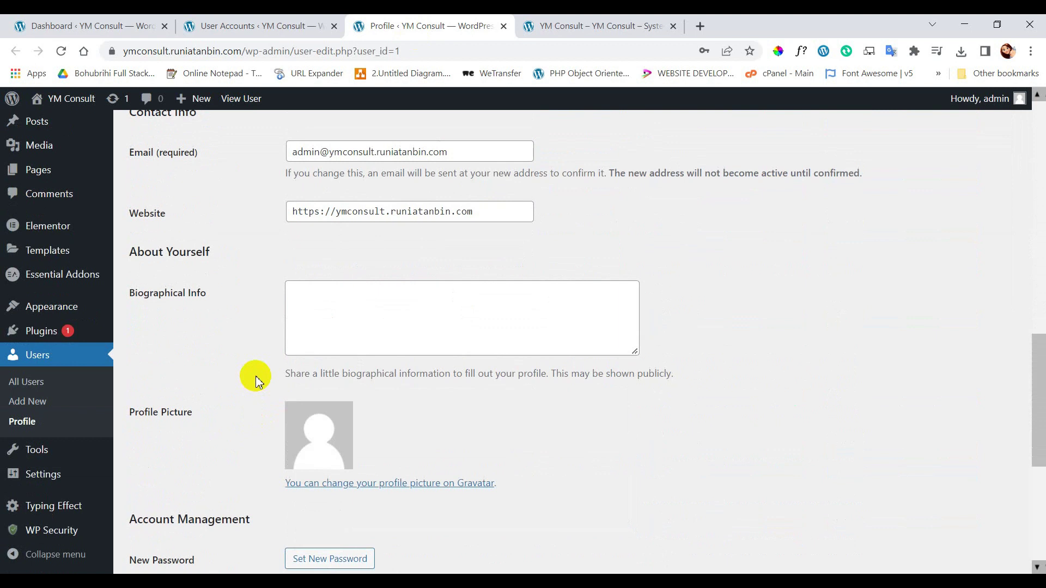
scroll(256, 380, "up", 10)
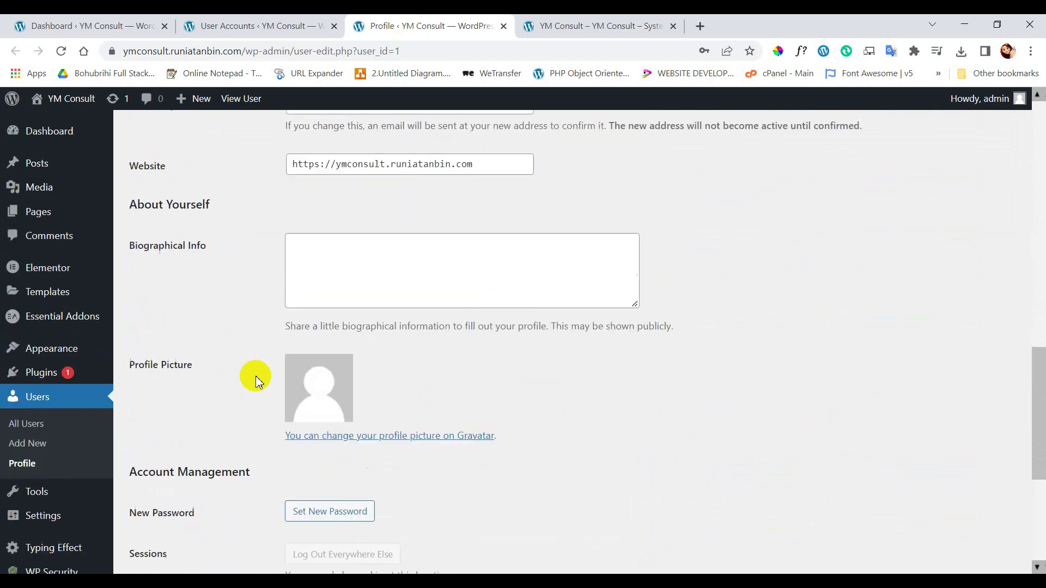
scroll(256, 380, "up", 1)
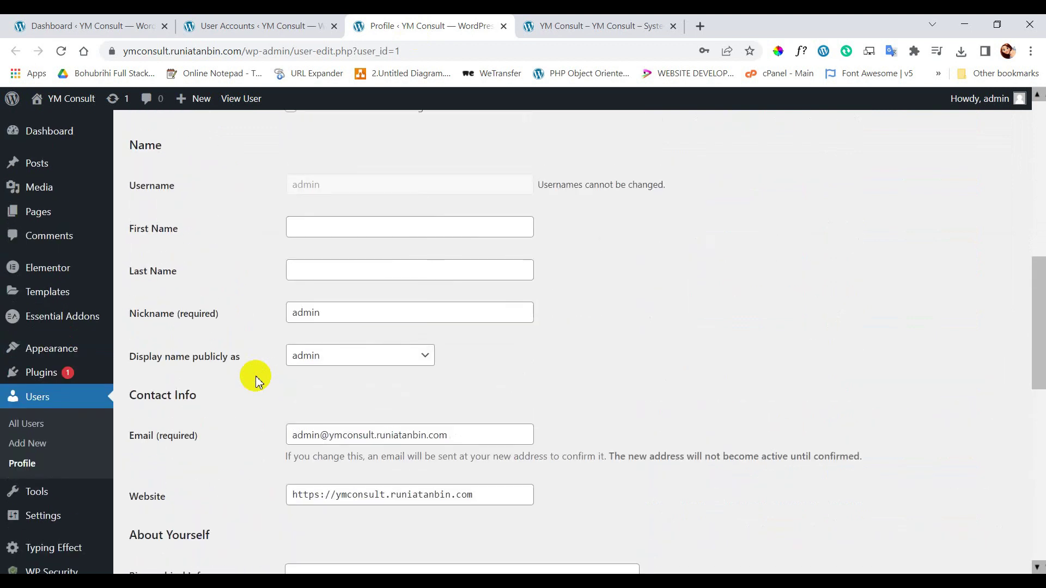
scroll(256, 380, "up", 1)
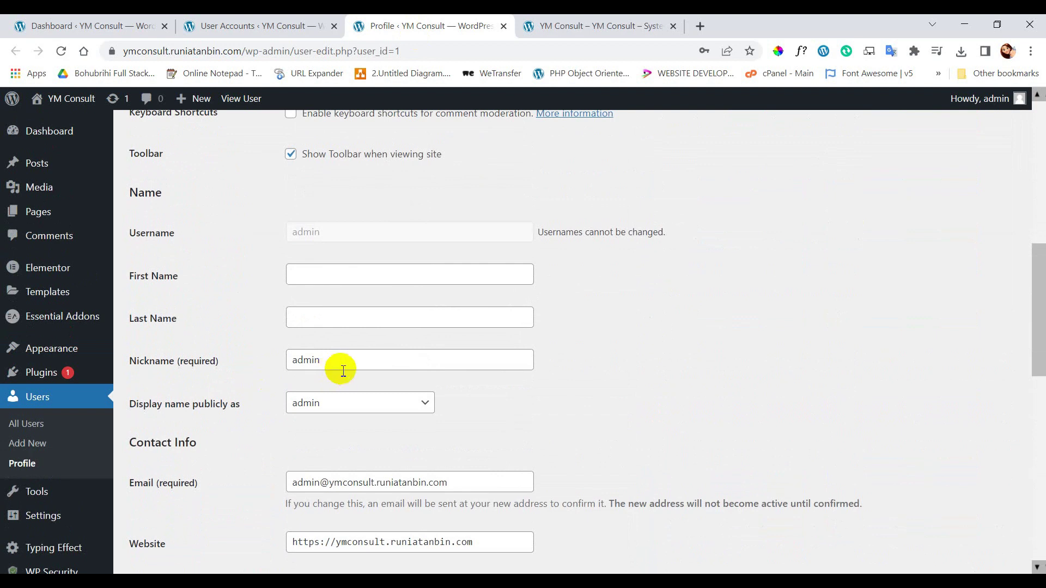
left_click_drag(343, 362, 272, 366)
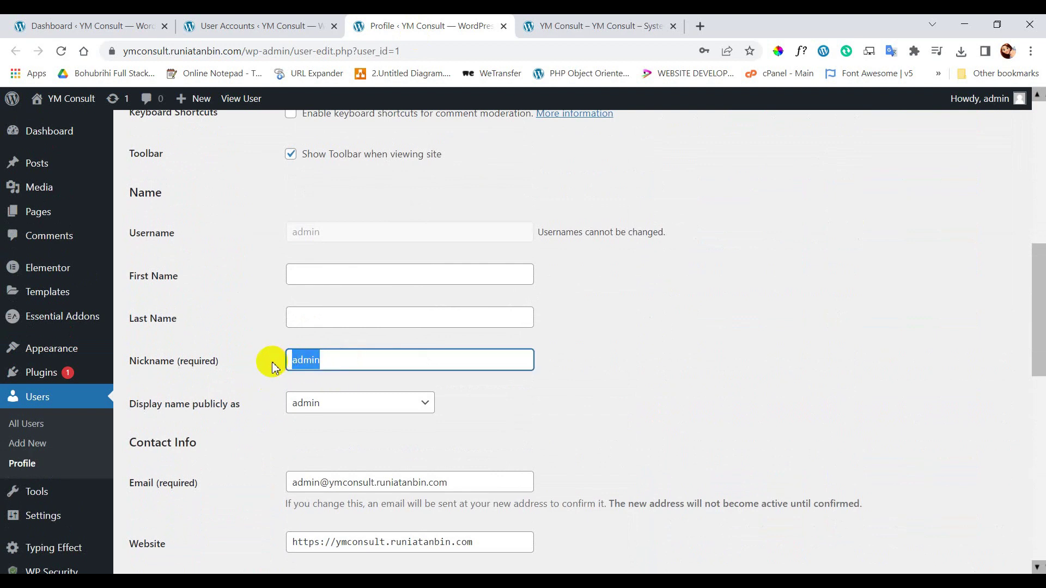
type("ymconsult")
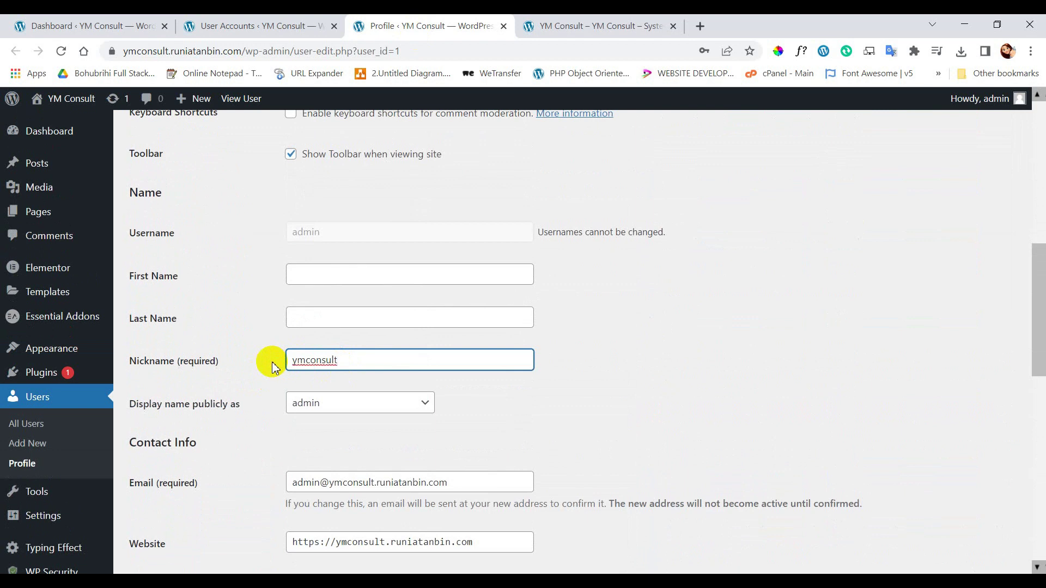
left_click(273, 366)
scroll(272, 365, "down", 13)
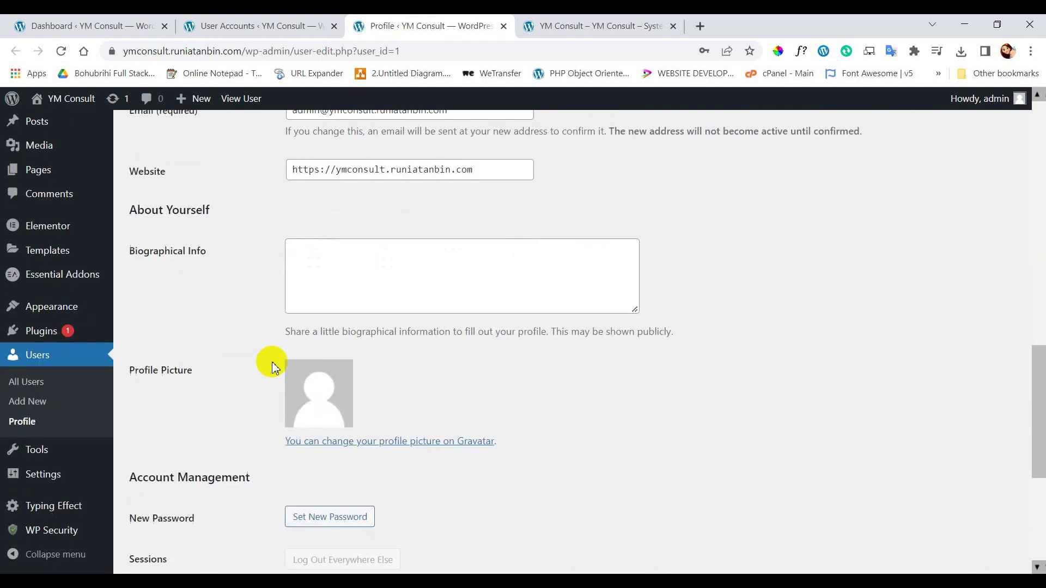
left_click(175, 514)
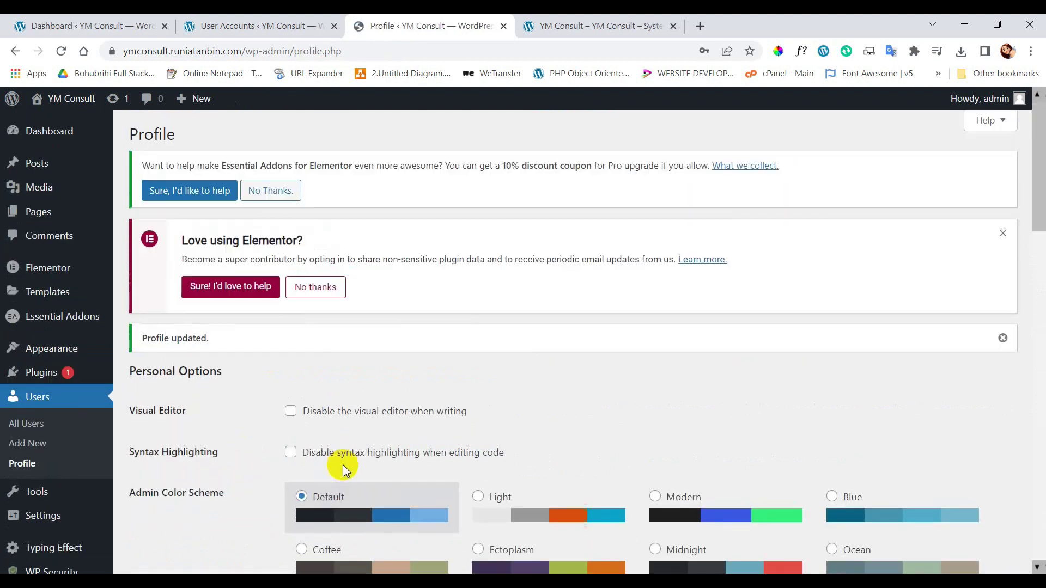
Step: Rename the admin account to 'ymconsult' under New admin username, which logs the session out
left_click(274, 31)
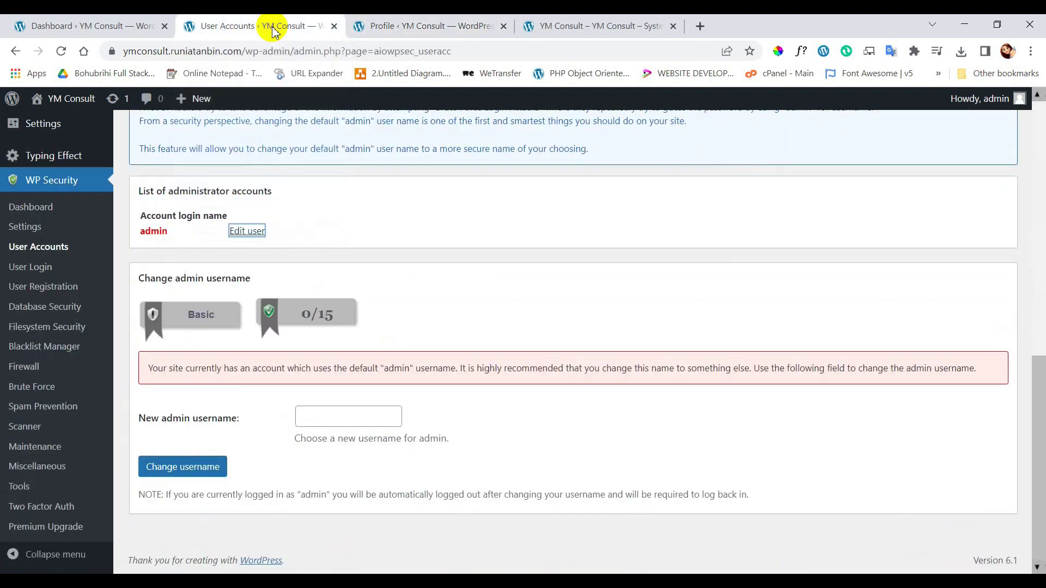
left_click(361, 424)
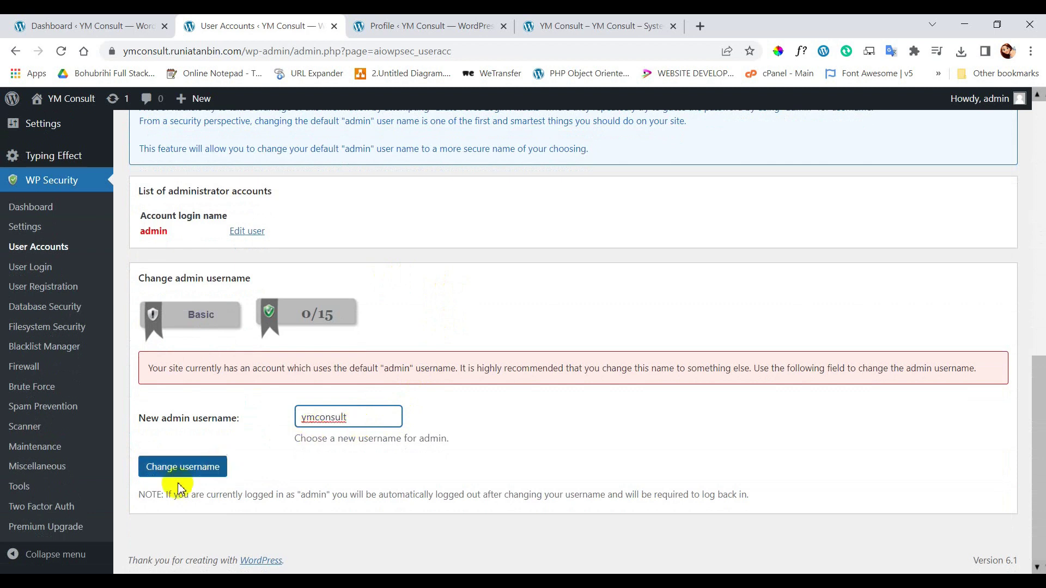
left_click(196, 473)
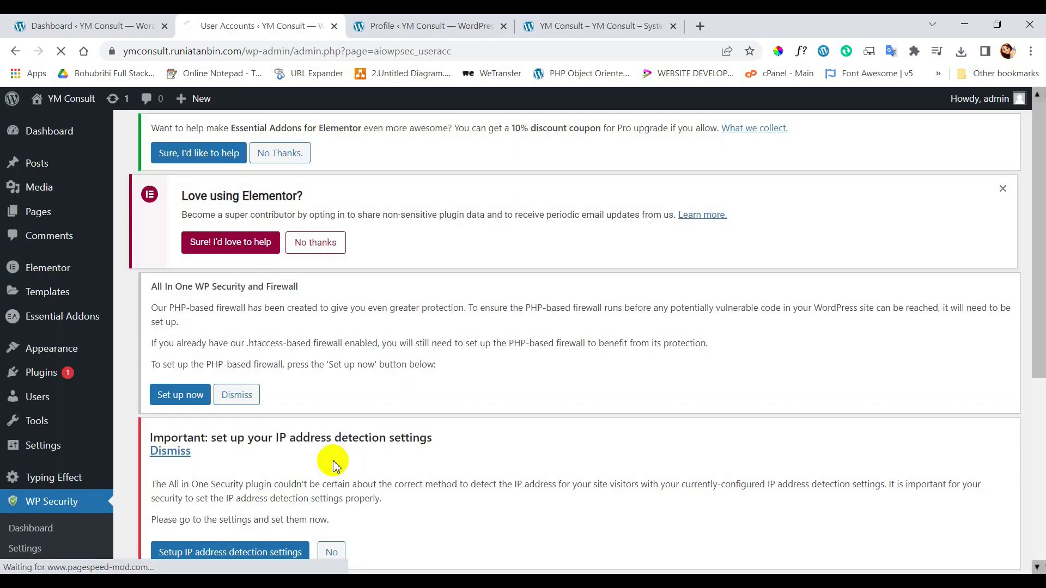
scroll(346, 444, "down", 3)
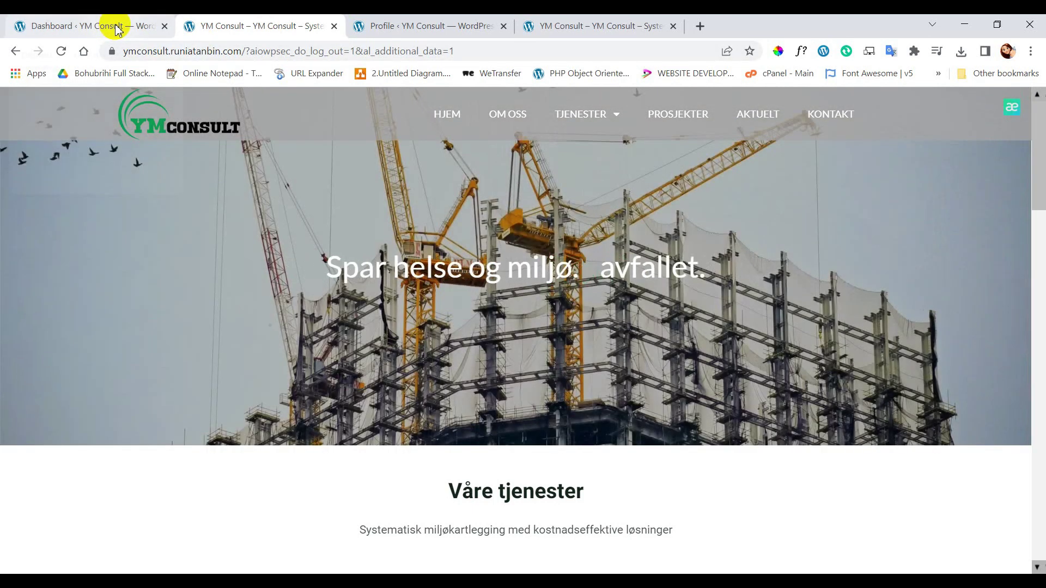
Step: Return to the Dashboard tab and sign back in with the new username
mouse_move(117, 27)
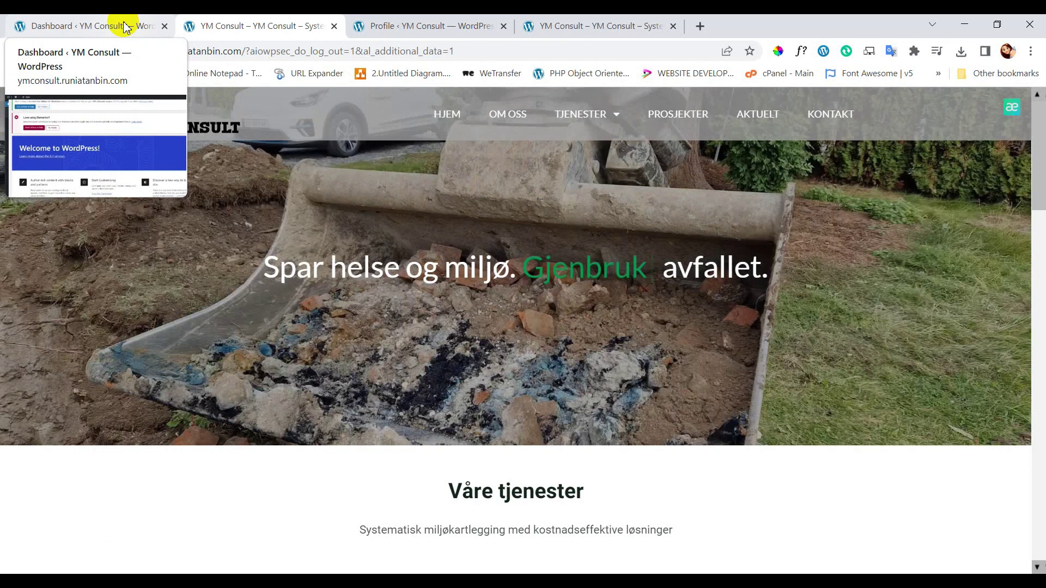
left_click(126, 27)
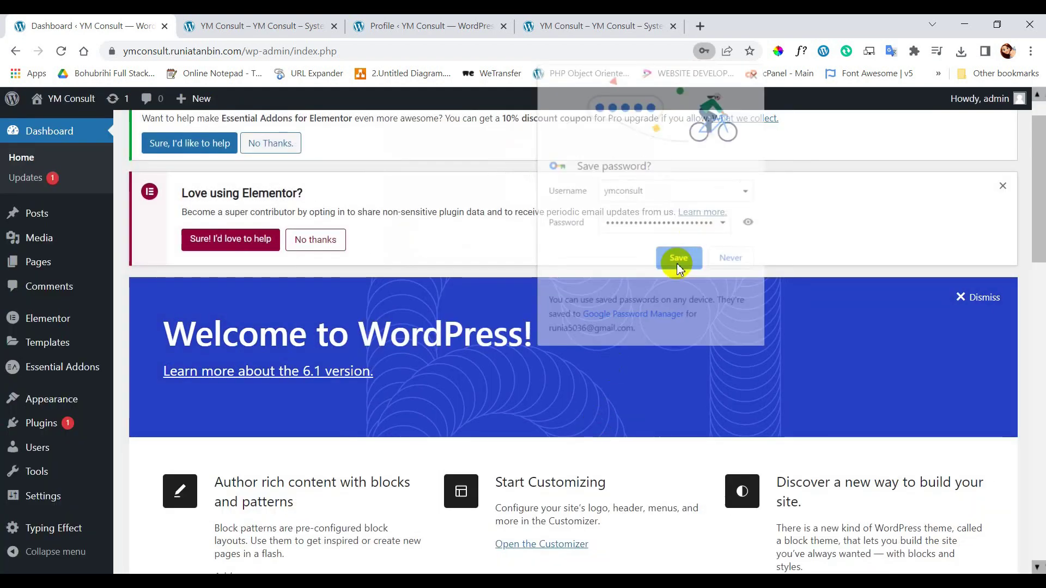
Step: Reload the dashboard and review the WP Username check confirming no default admin username remains
scroll(446, 326, "down", 10)
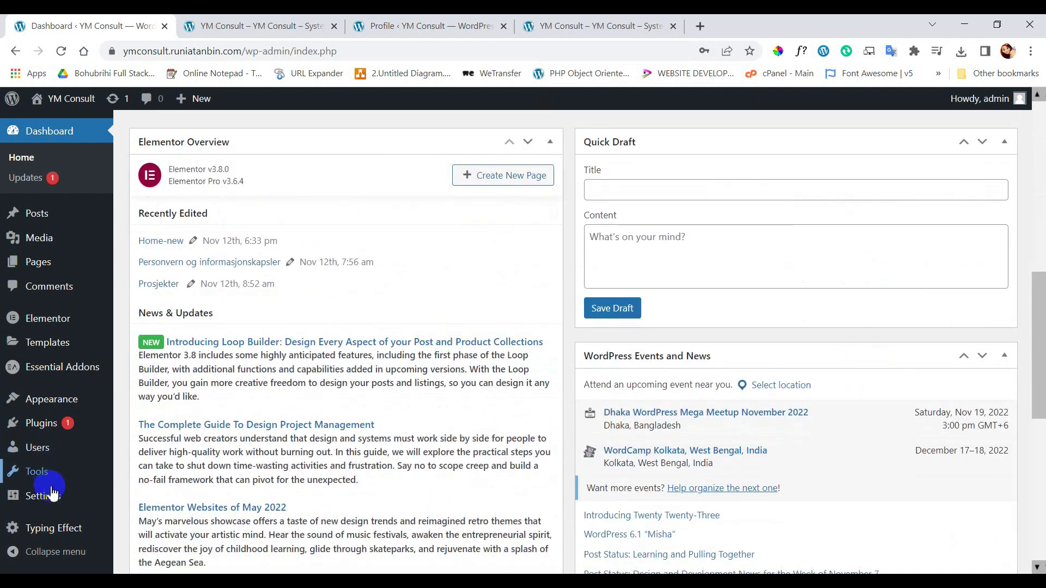
scroll(49, 414, "down", 3)
left_click(45, 133)
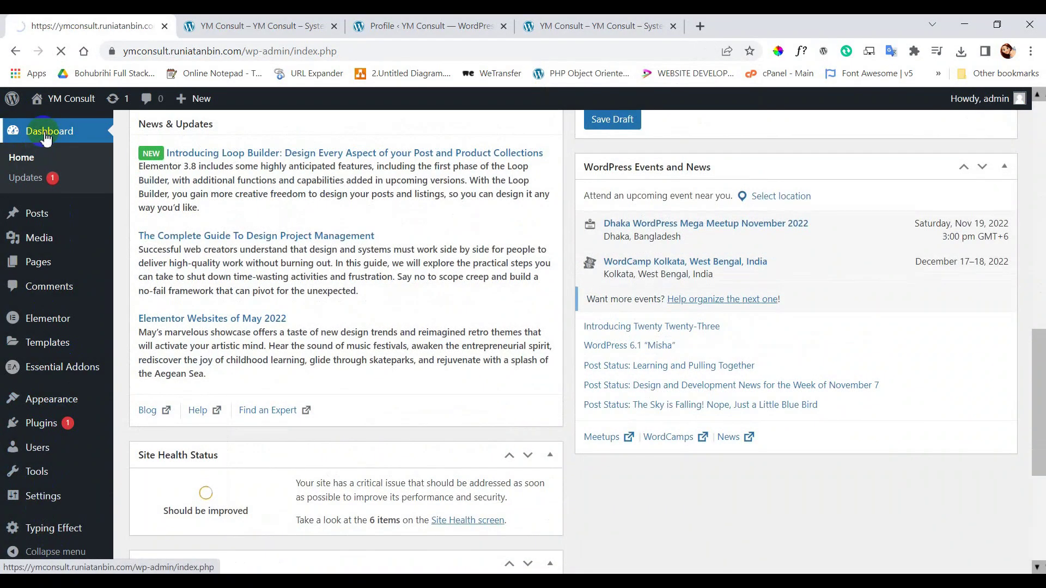
scroll(54, 491, "down", 5)
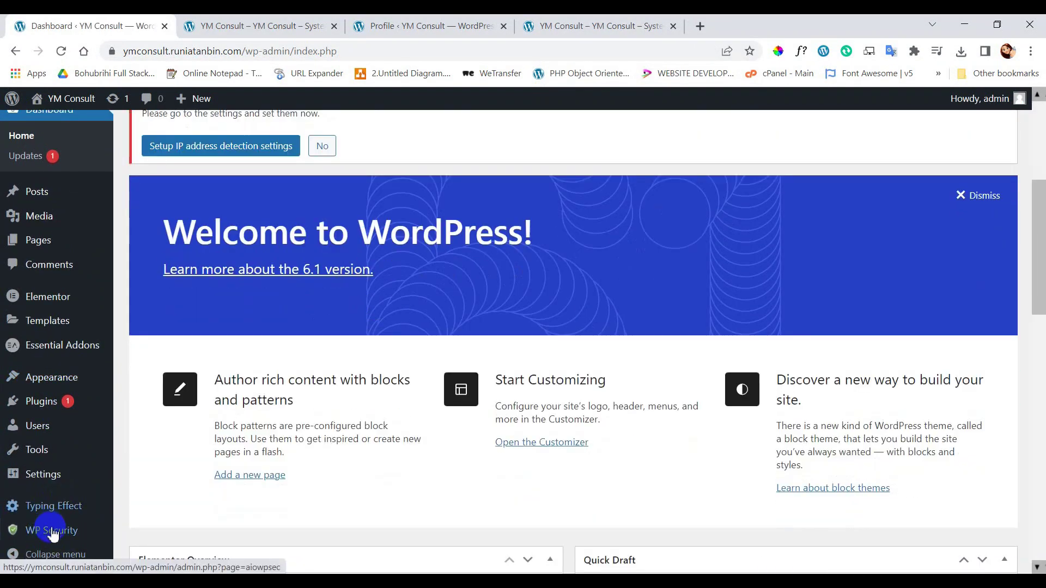
mouse_move(52, 534)
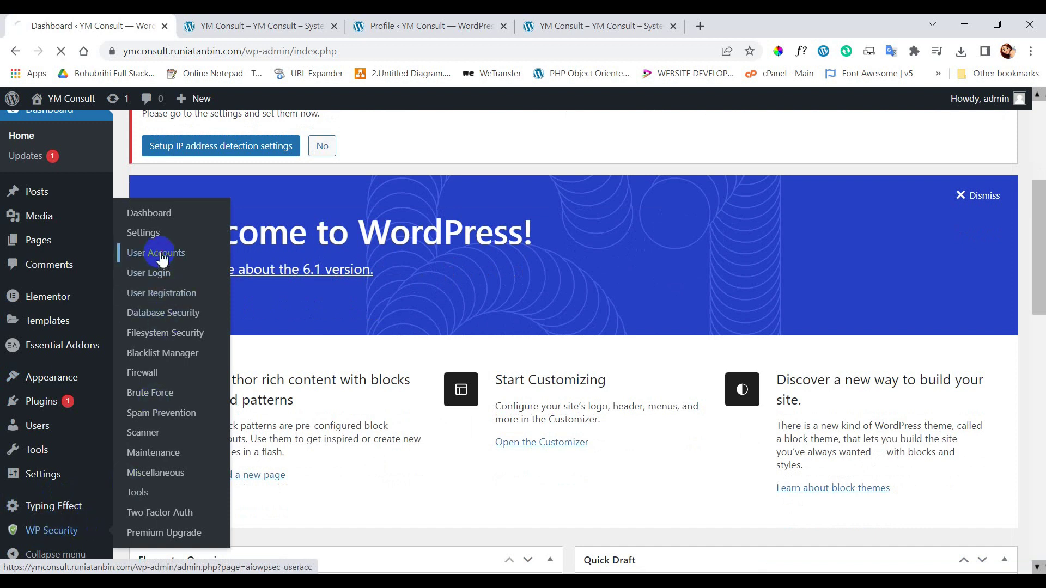
scroll(246, 327, "down", 6)
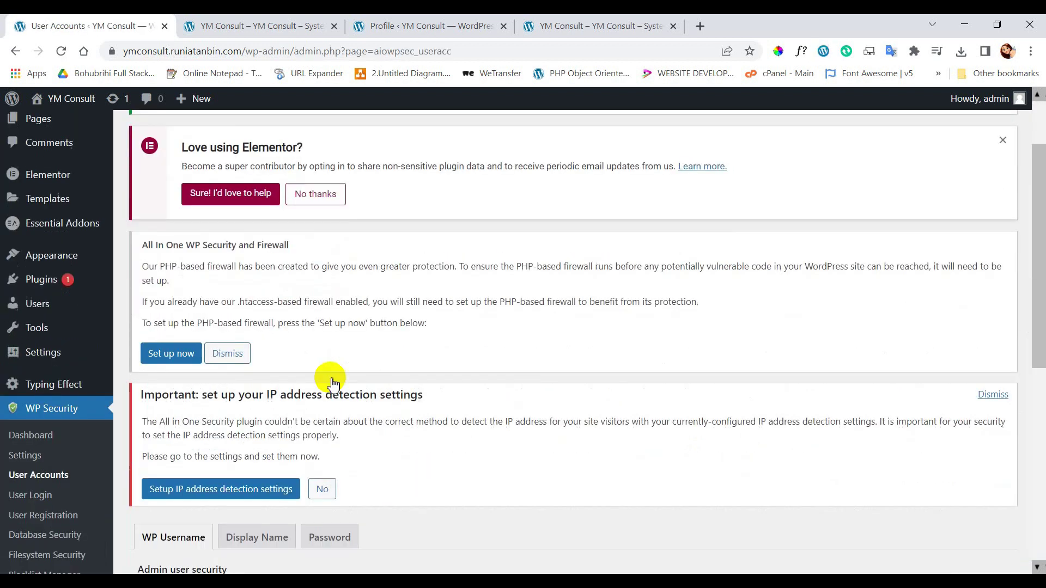
scroll(396, 341, "down", 3)
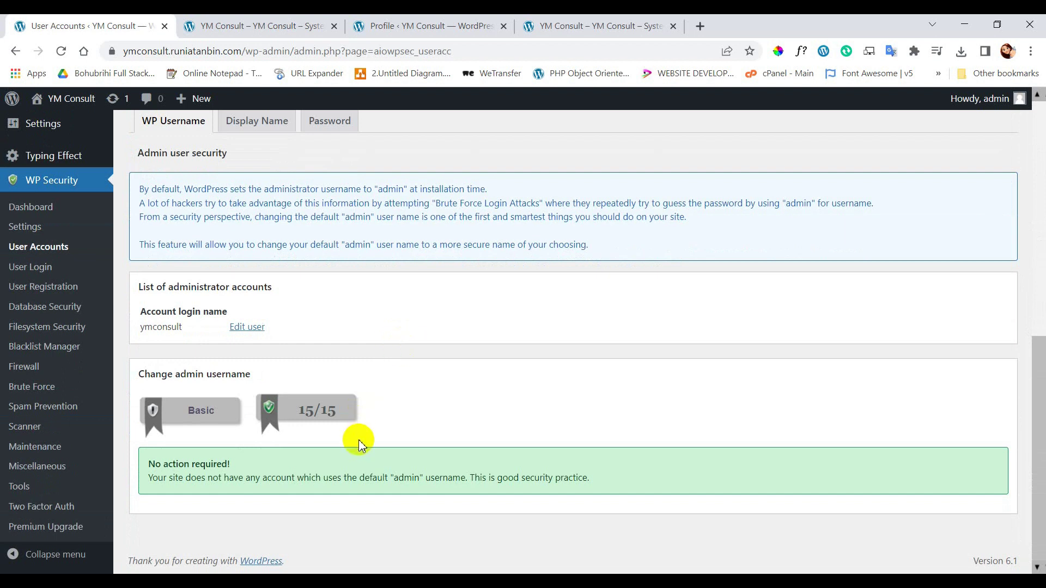
scroll(348, 427, "up", 4)
scroll(334, 406, "down", 4)
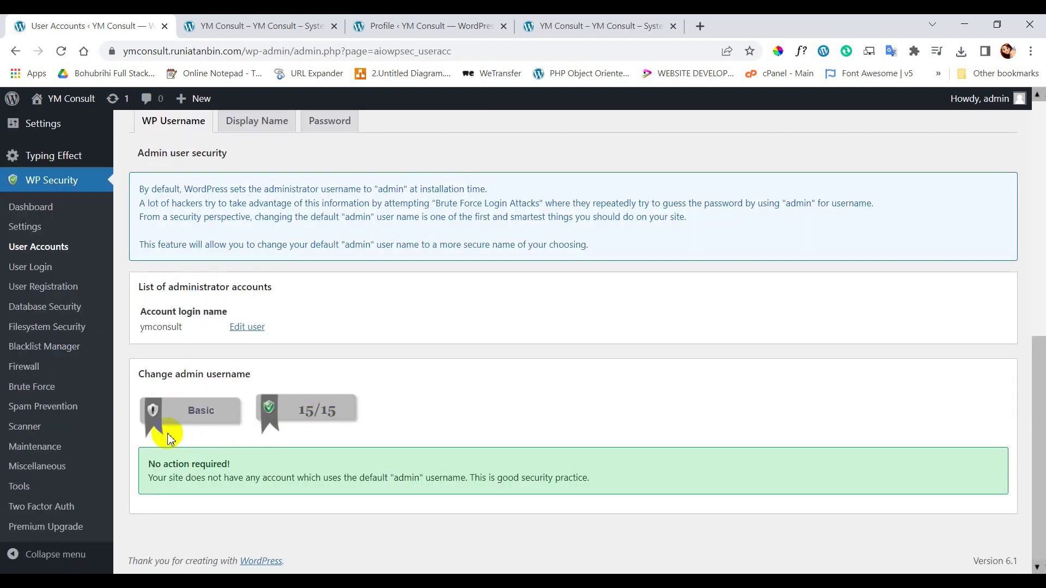
scroll(333, 427, "up", 4)
Step: Review the Display Name check confirming no display name matches its username
left_click(247, 357)
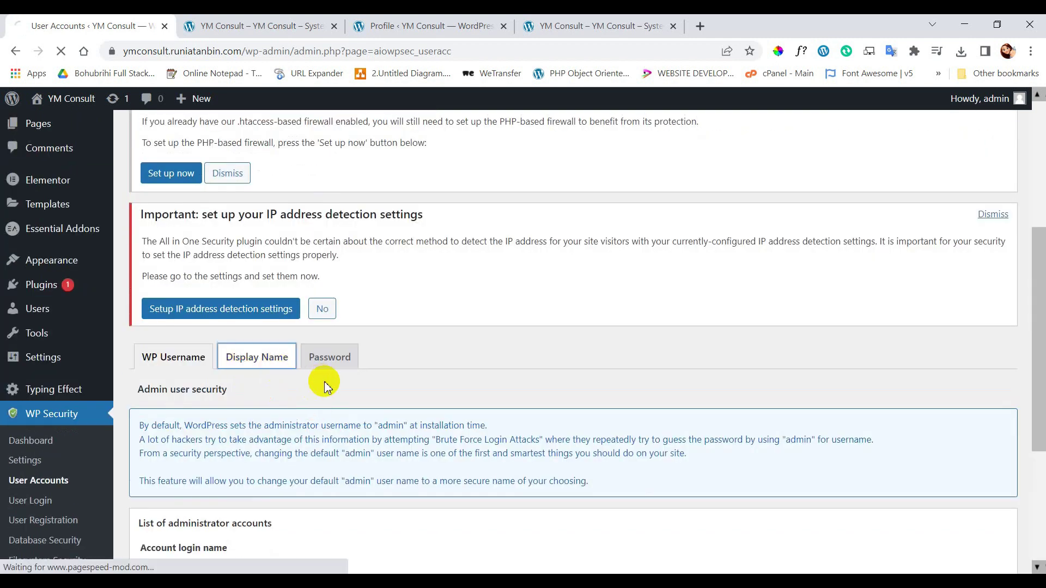
scroll(334, 402, "down", 8)
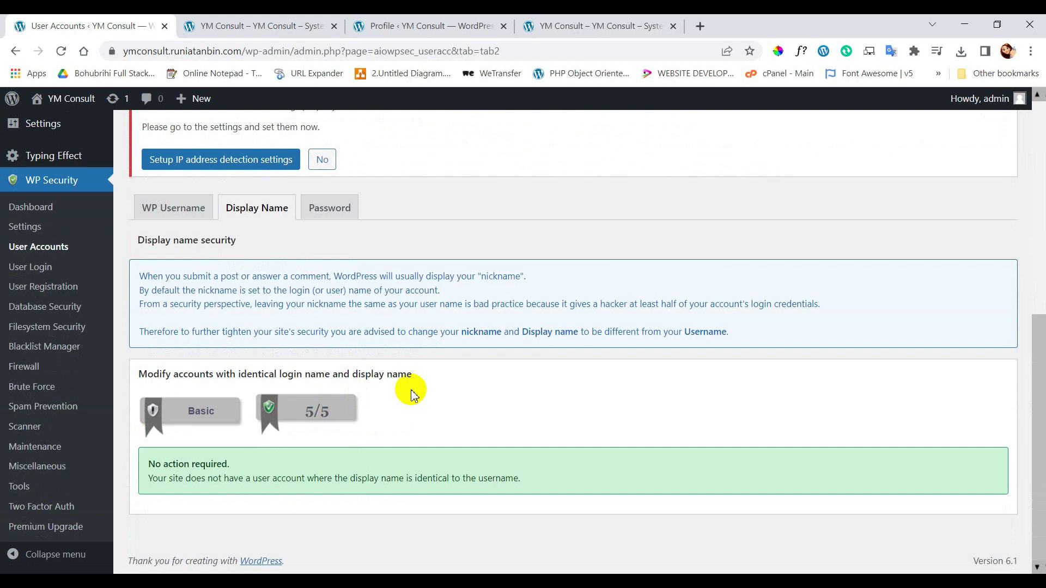
scroll(412, 395, "up", 4)
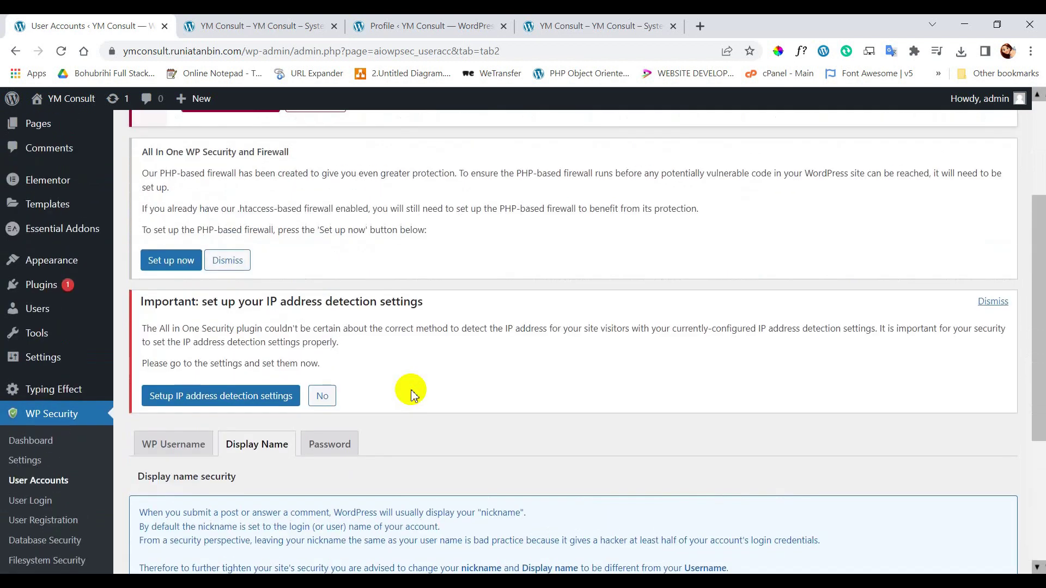
scroll(411, 395, "down", 4)
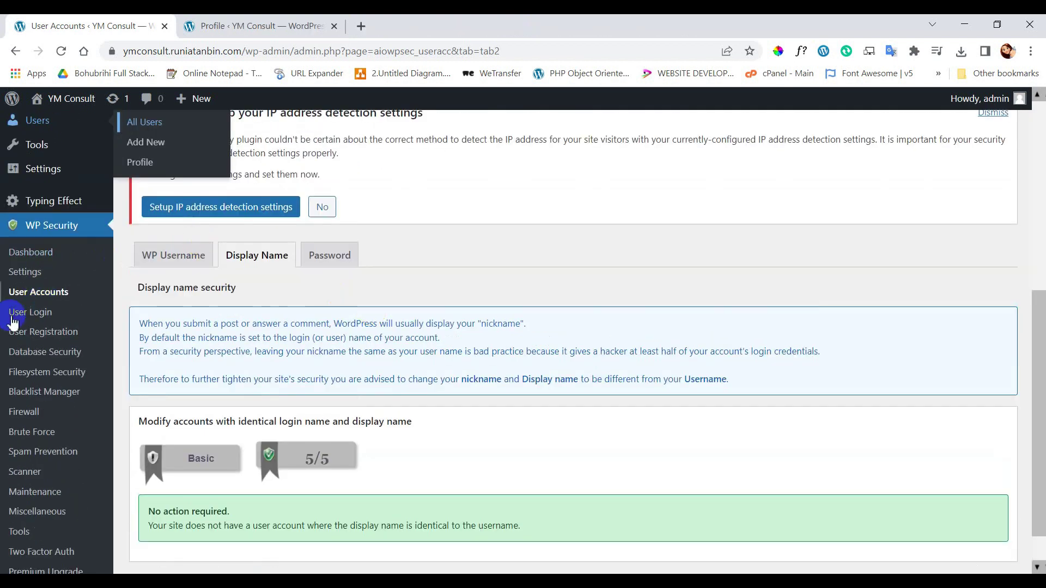
Step: Enable login lockdown with unlock requests allowed and max 3 login attempts, then save
left_click(40, 318)
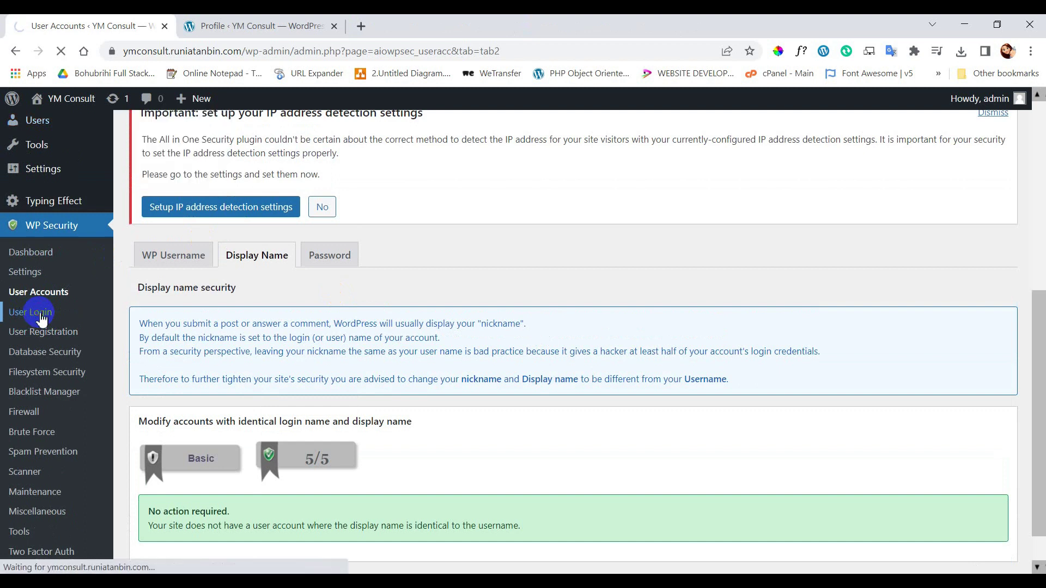
scroll(490, 316, "down", 5)
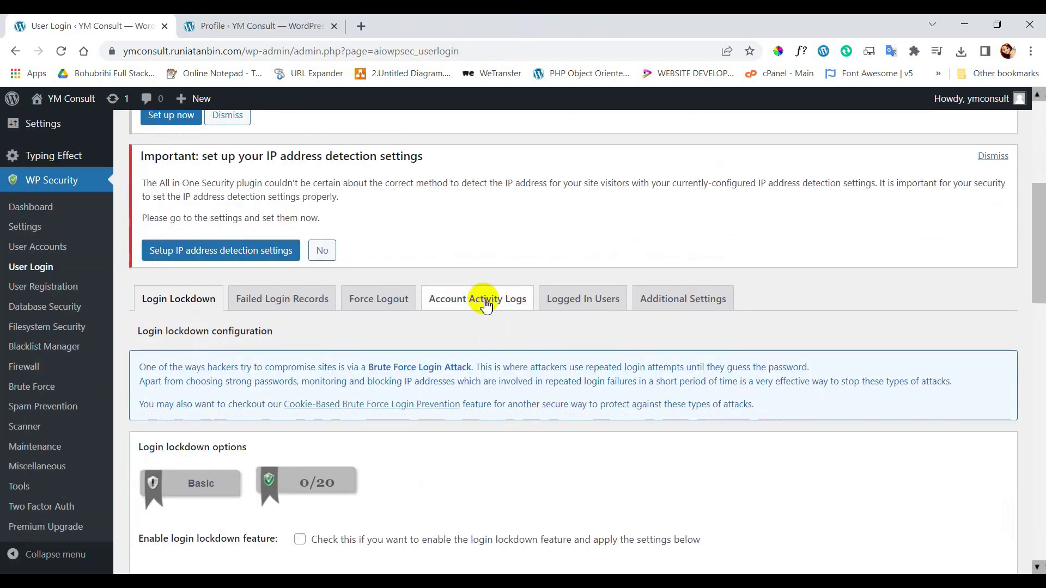
scroll(486, 305, "down", 3)
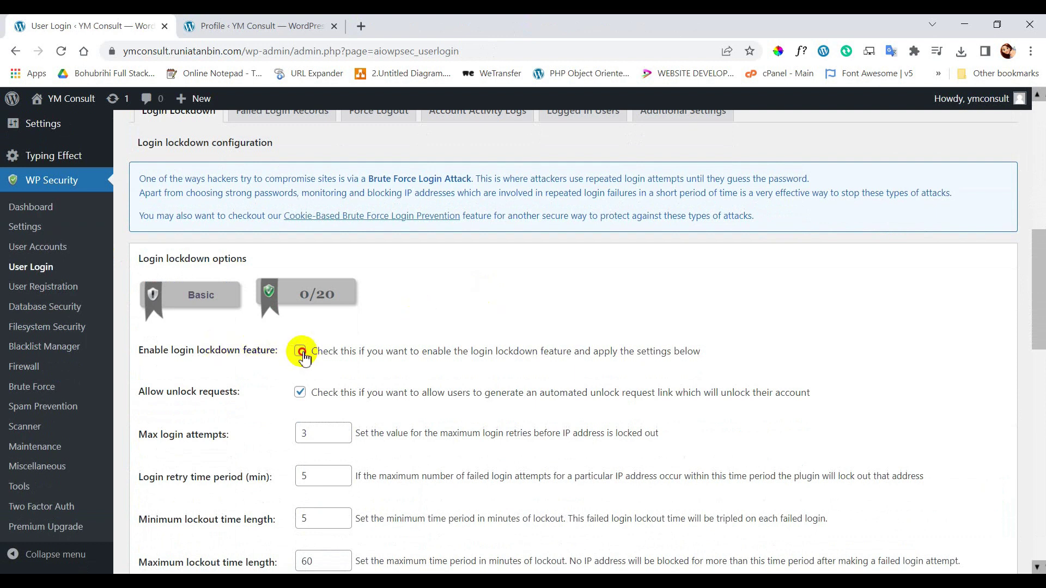
scroll(303, 358, "down", 5)
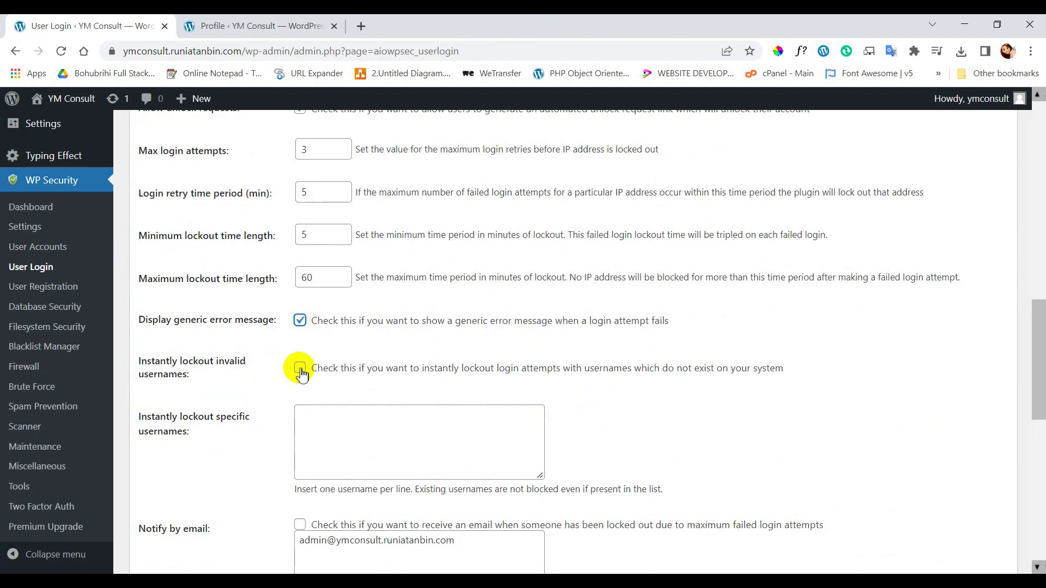
left_click(299, 320)
scroll(339, 343, "down", 3)
scroll(339, 340, "up", 7)
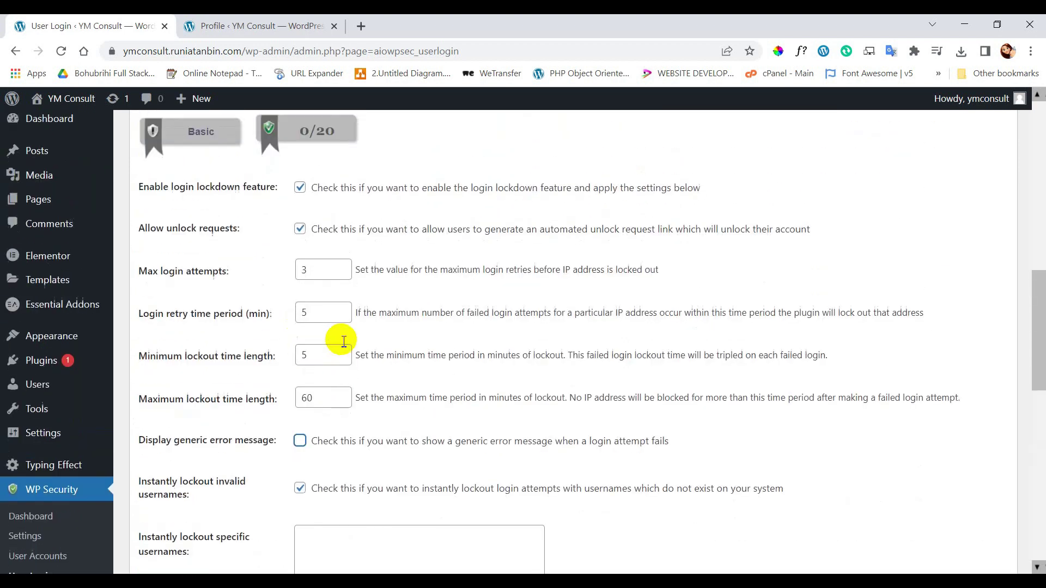
scroll(339, 340, "down", 10)
left_click(172, 272)
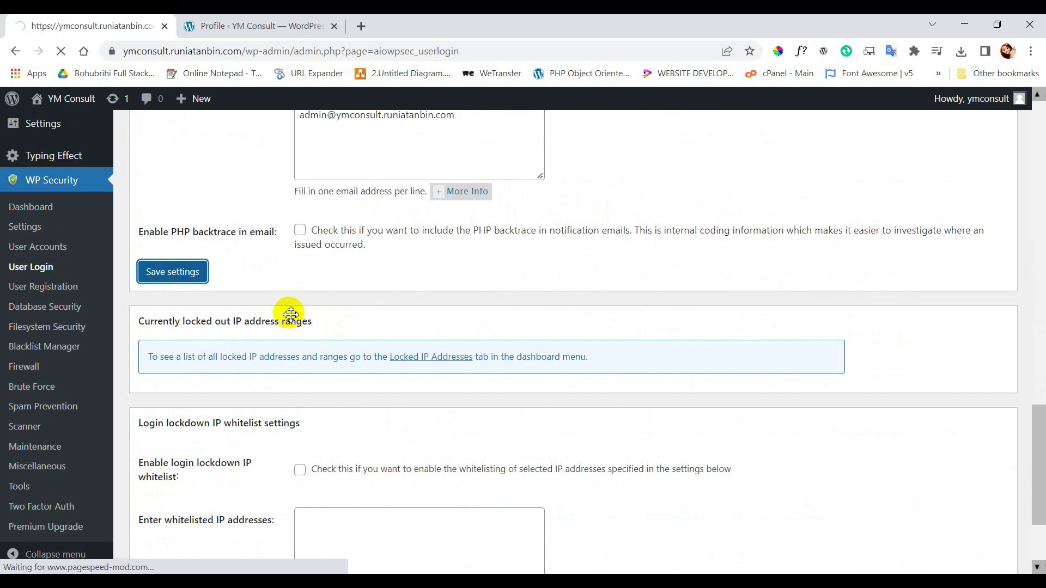
scroll(291, 316, "down", 9)
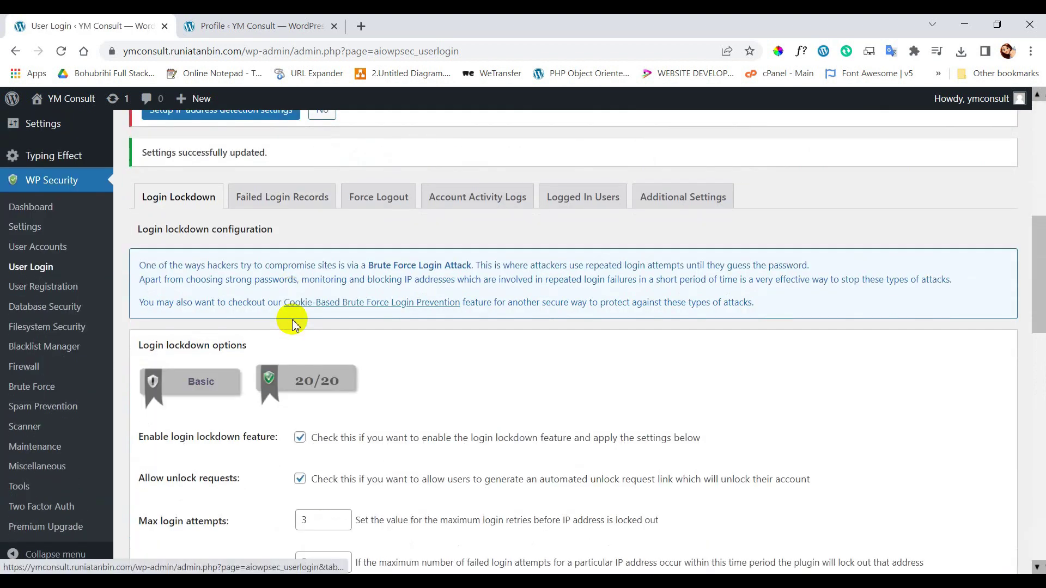
Step: Turn on manual approval of new user registrations and save the setting
left_click(46, 291)
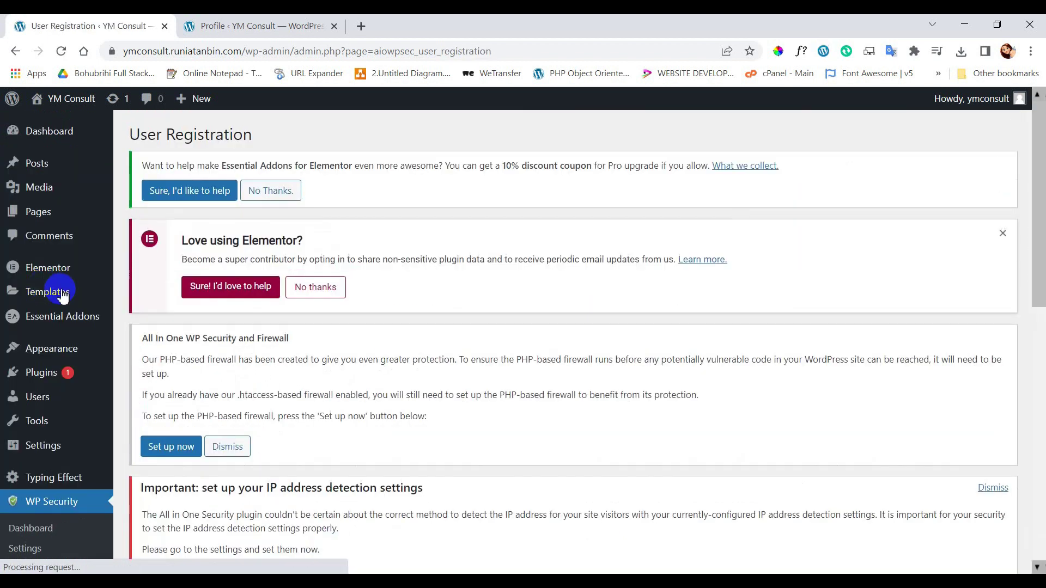
scroll(438, 331, "down", 6)
scroll(441, 331, "down", 5)
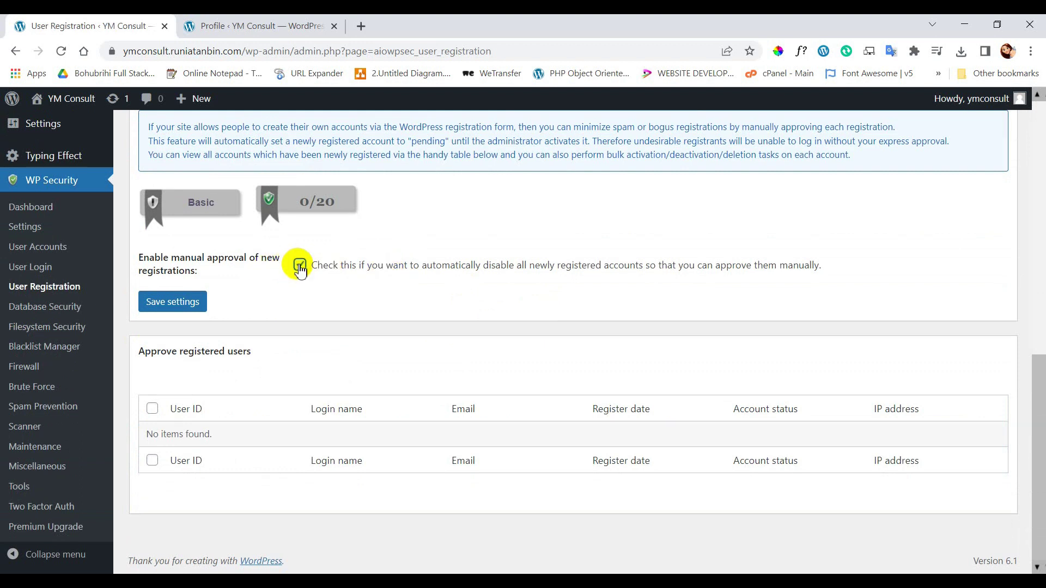
left_click(187, 311)
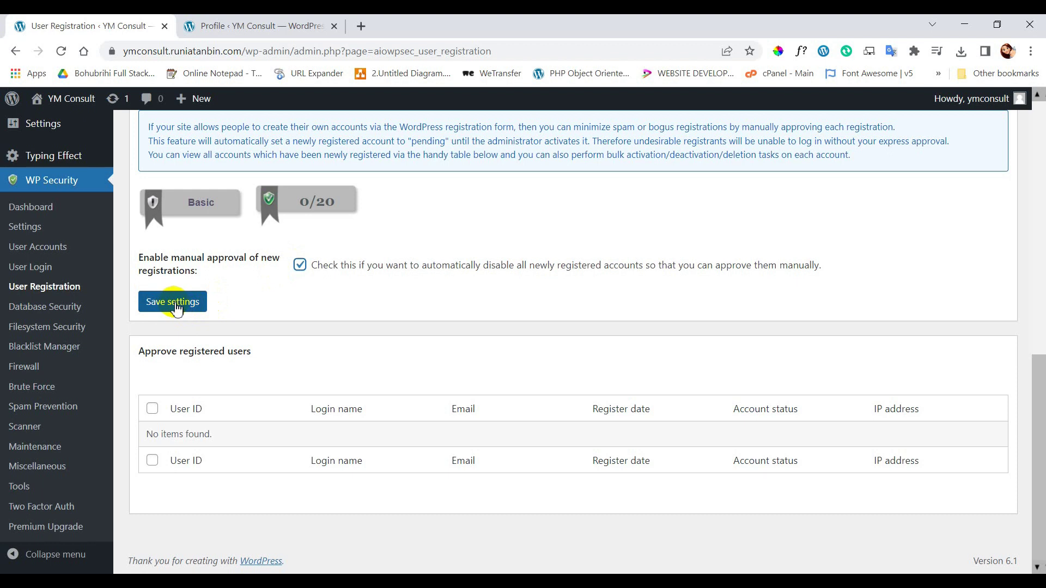
left_click(174, 307)
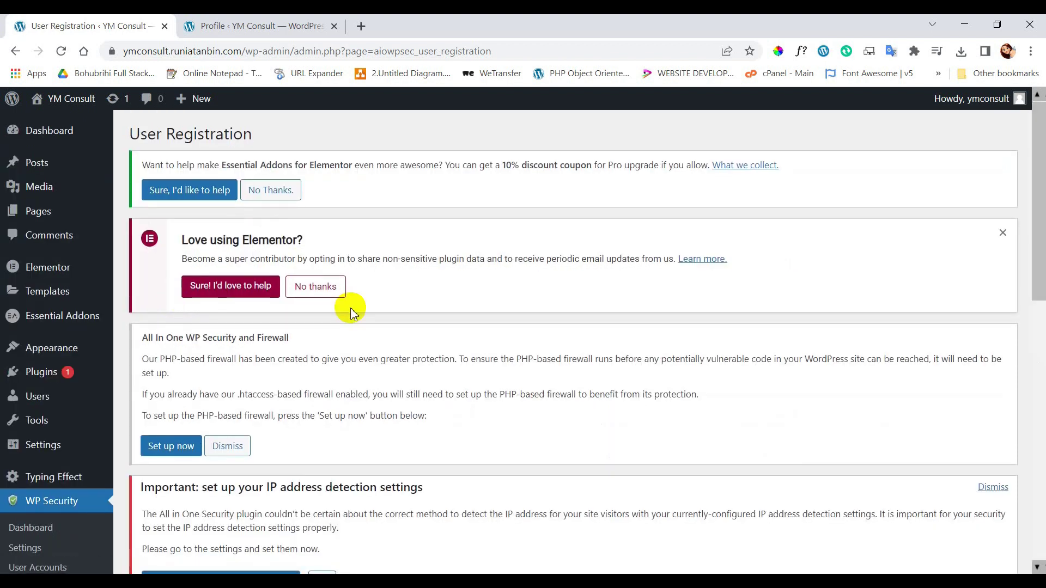
Step: Enable a CAPTCHA on the registration page and save the Registration CAPTCHA settings
scroll(348, 305, "down", 6)
left_click(297, 343)
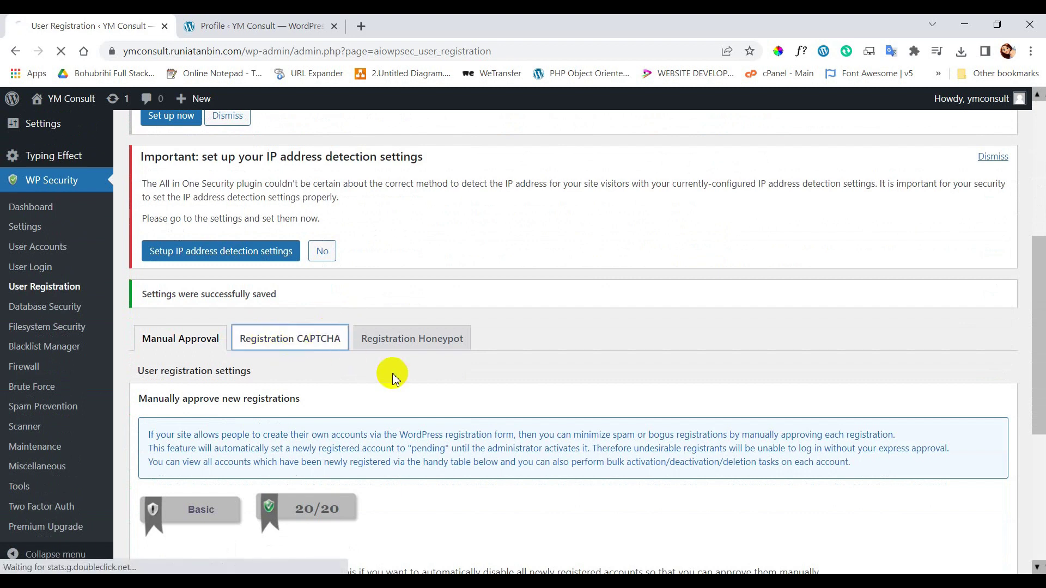
scroll(390, 374, "down", 7)
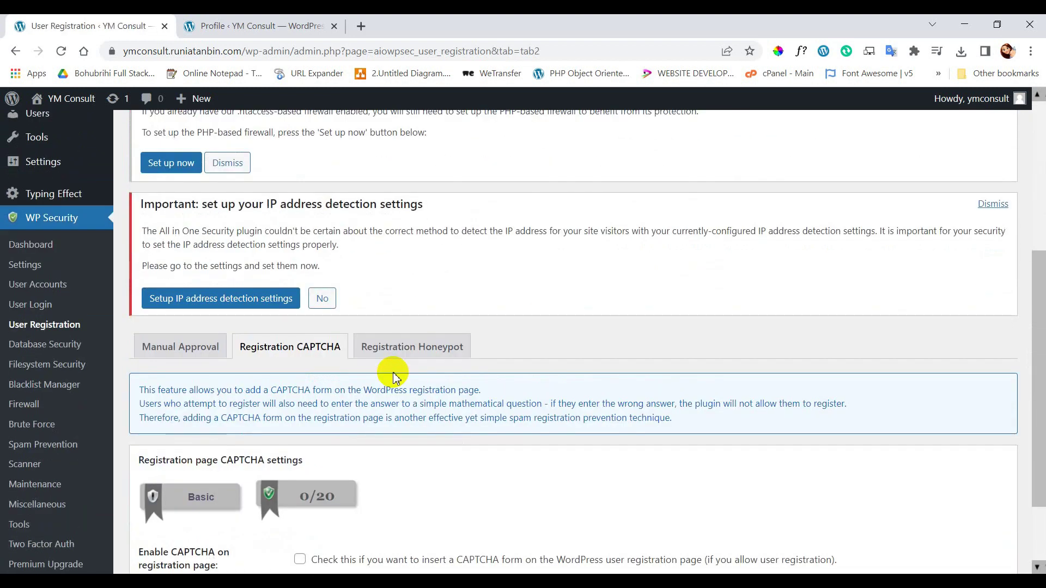
left_click(188, 499)
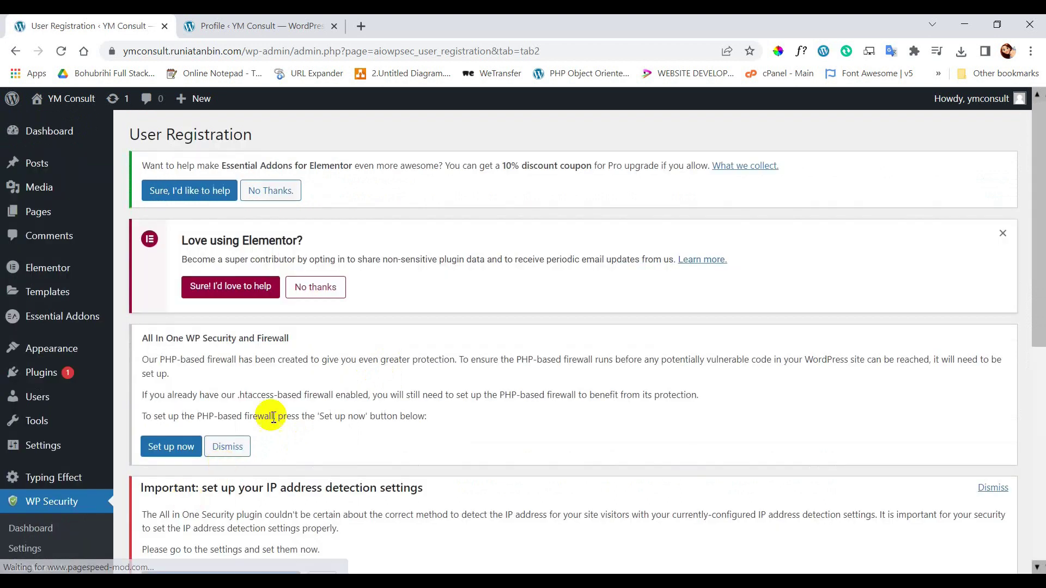
scroll(315, 367, "down", 6)
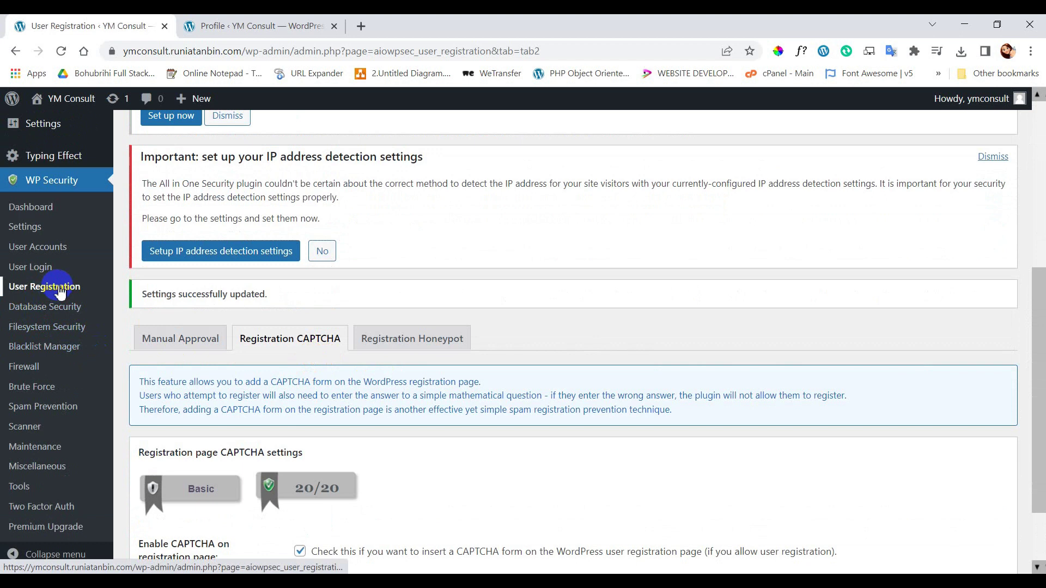
Step: Enable basic firewall protection, block XMLRPC, disable pingbacks and block debug.log, then save
left_click(28, 367)
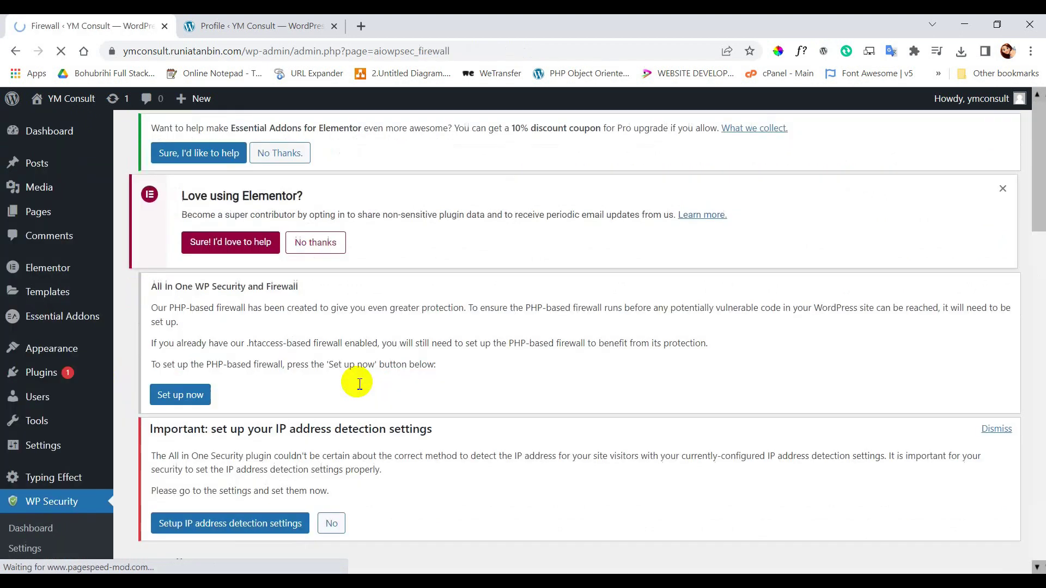
scroll(357, 386, "down", 8)
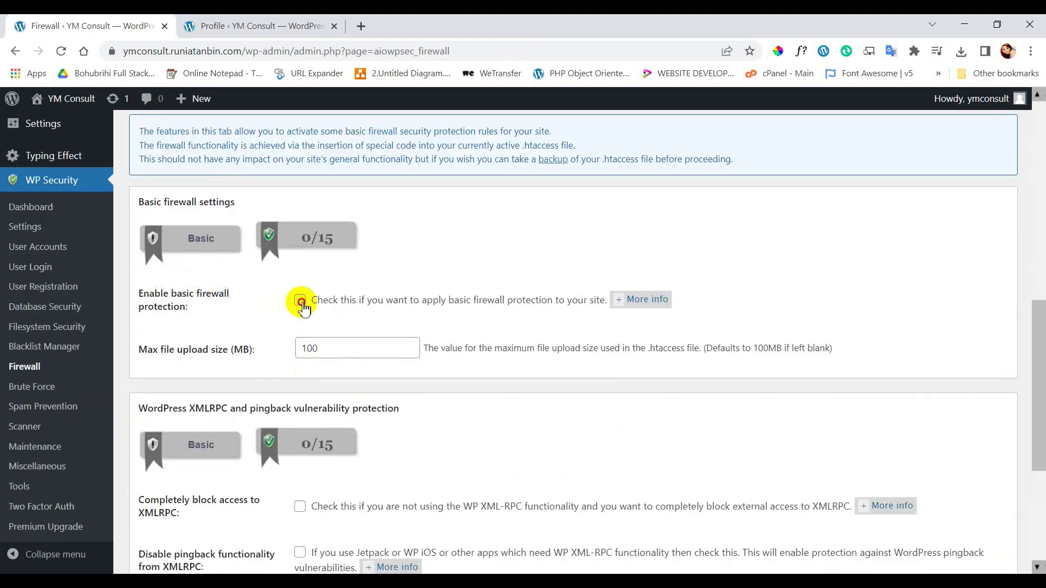
left_click(301, 300)
scroll(275, 351, "down", 4)
left_click(300, 270)
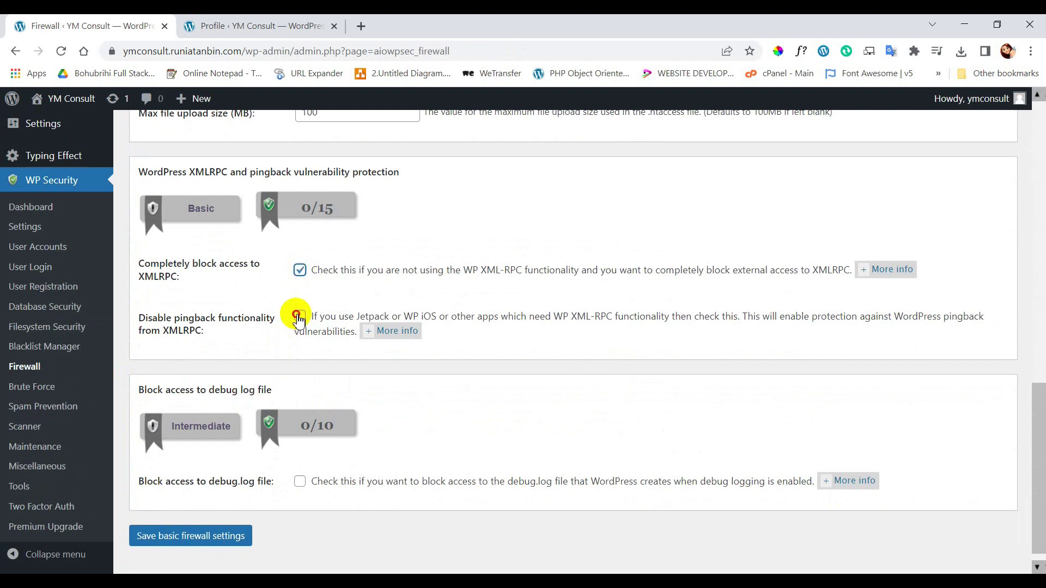
left_click(299, 317)
left_click(299, 482)
left_click(220, 536)
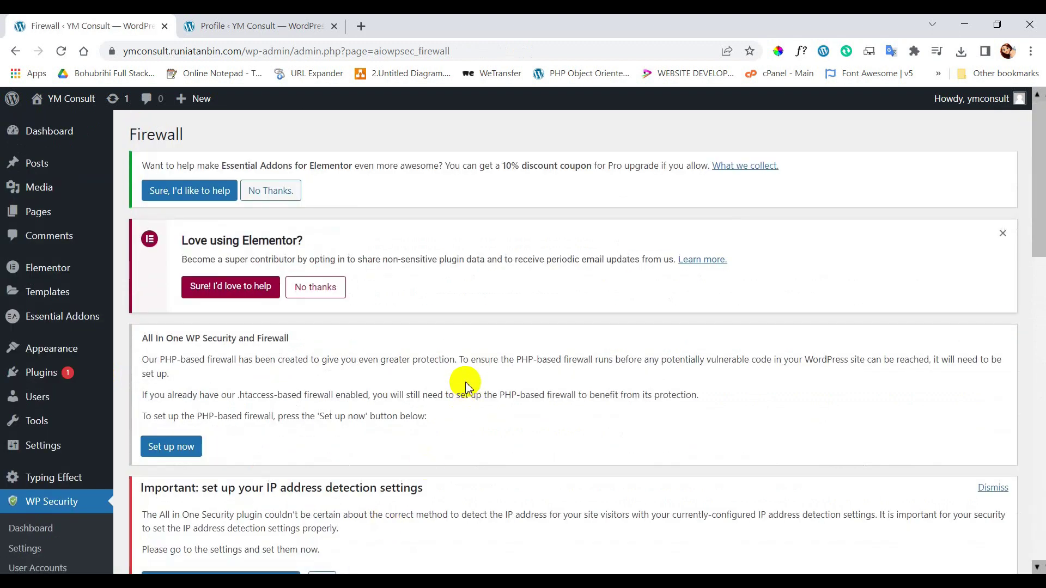
scroll(463, 362, "down", 5)
scroll(487, 359, "down", 3)
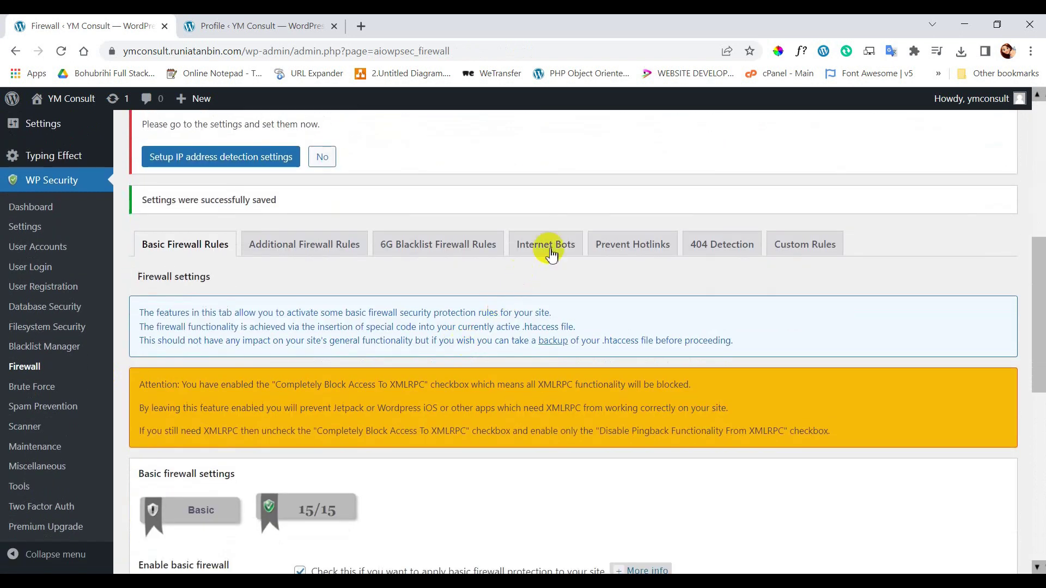
Step: Turn on blocking of fake Googlebots in the Internet Bots settings and save
left_click(549, 250)
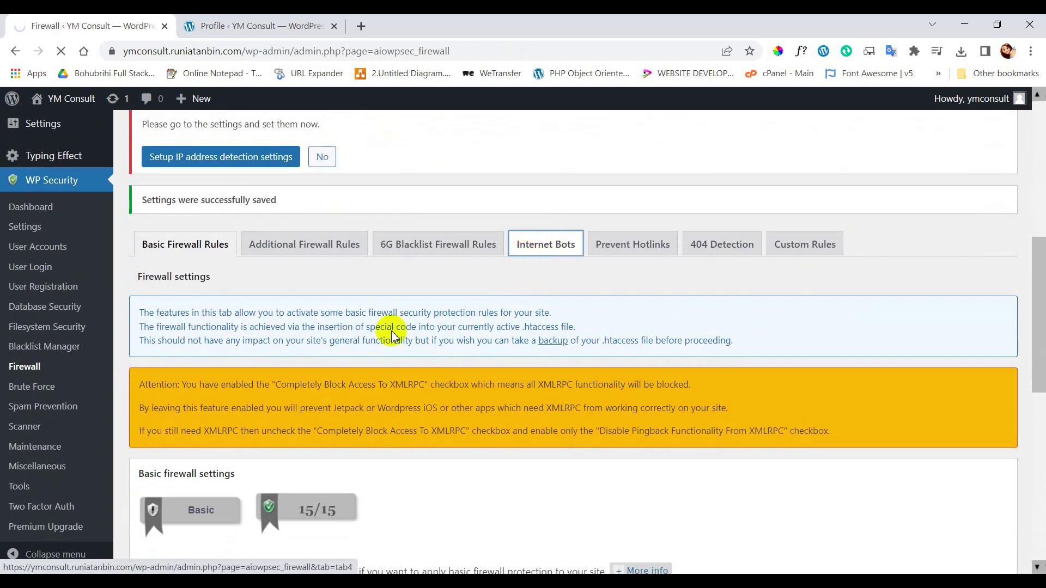
scroll(408, 340, "down", 6)
scroll(409, 345, "down", 2)
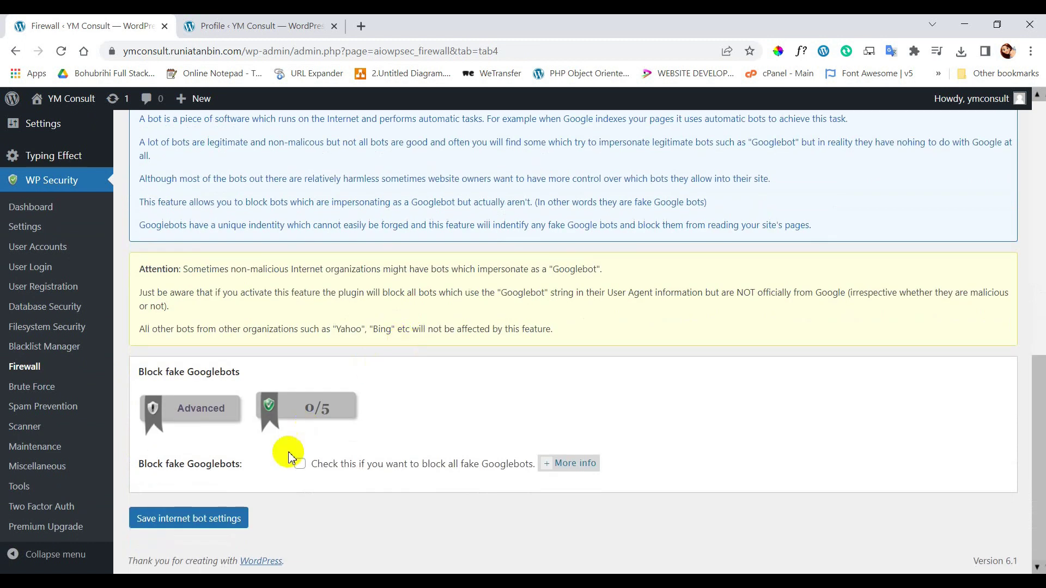
left_click(300, 463)
left_click(211, 520)
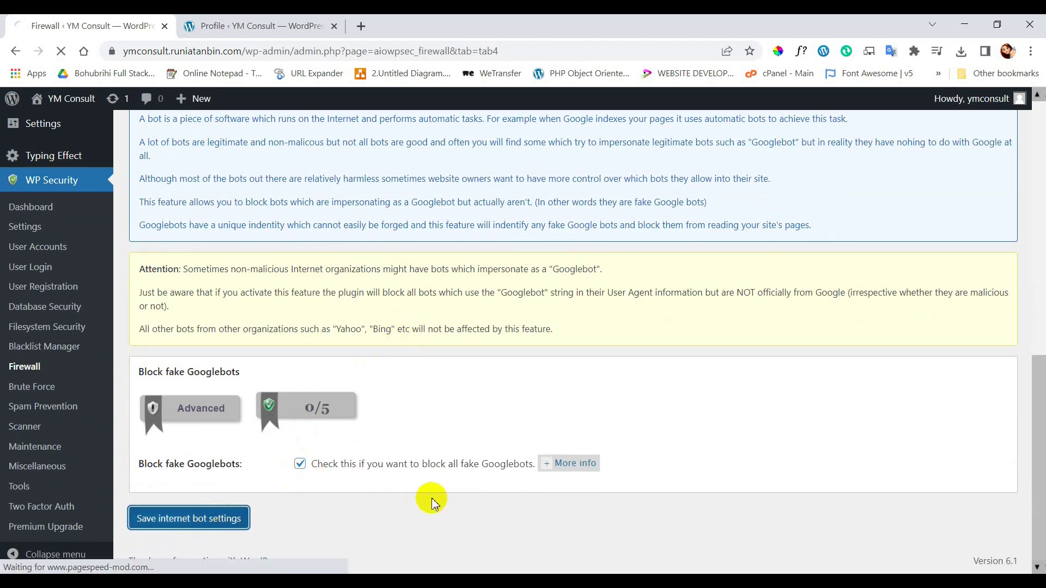
scroll(621, 390, "down", 8)
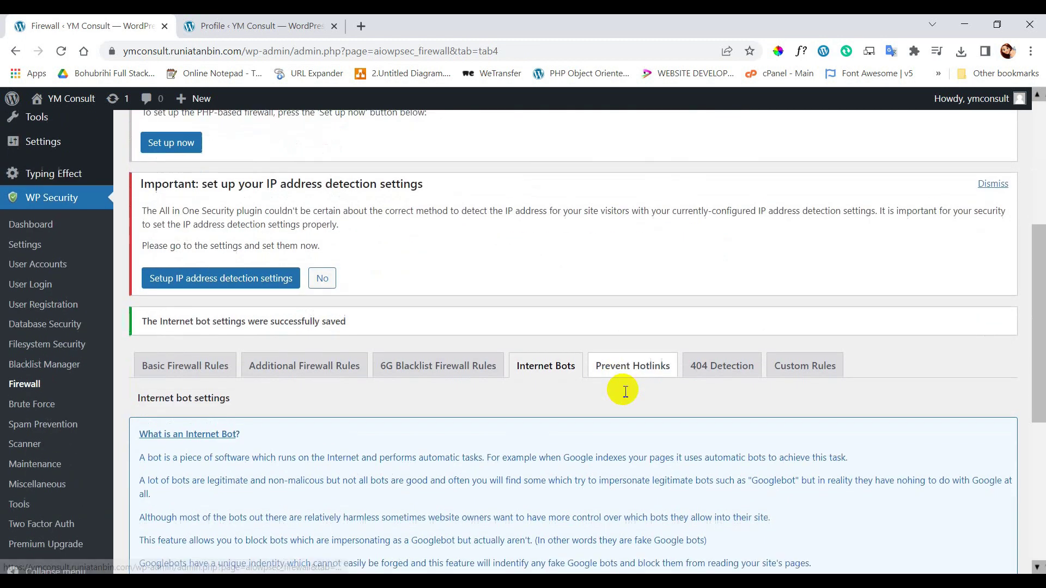
Step: Enable image hotlinking prevention and save the Prevent Hotlinks setting
left_click(640, 293)
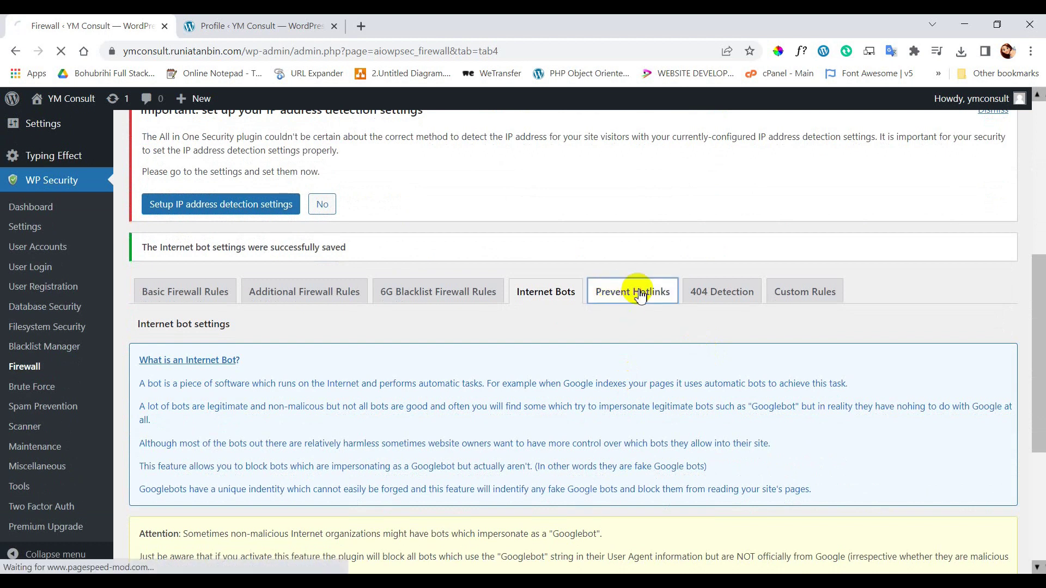
scroll(381, 326, "down", 6)
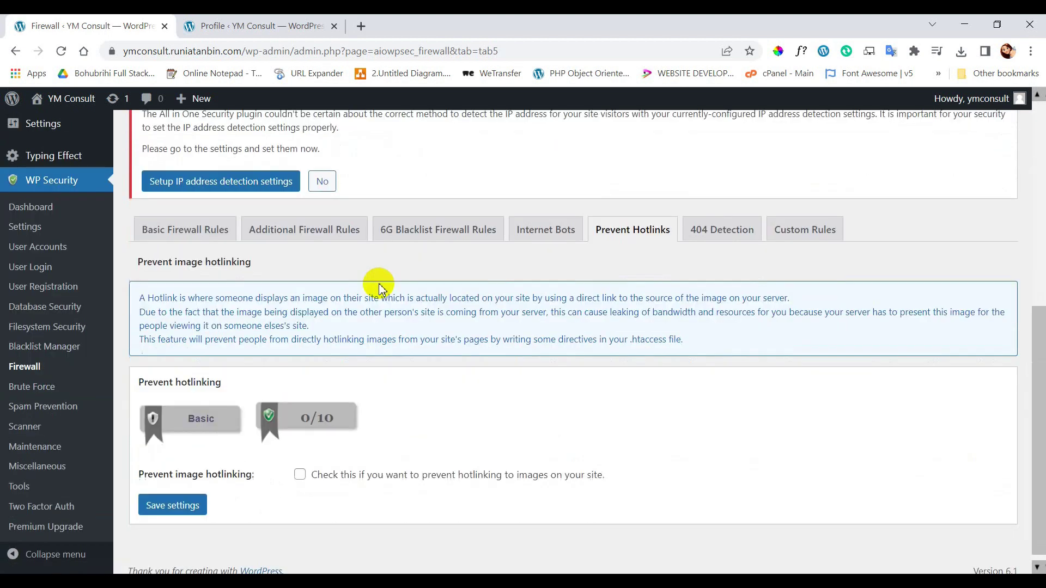
left_click(300, 464)
left_click(170, 494)
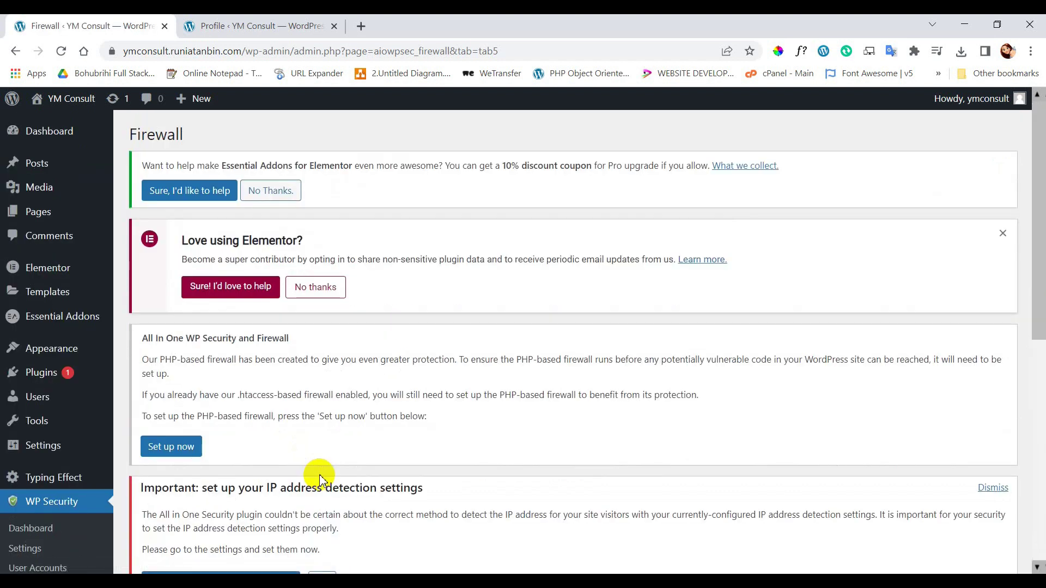
scroll(321, 480, "down", 8)
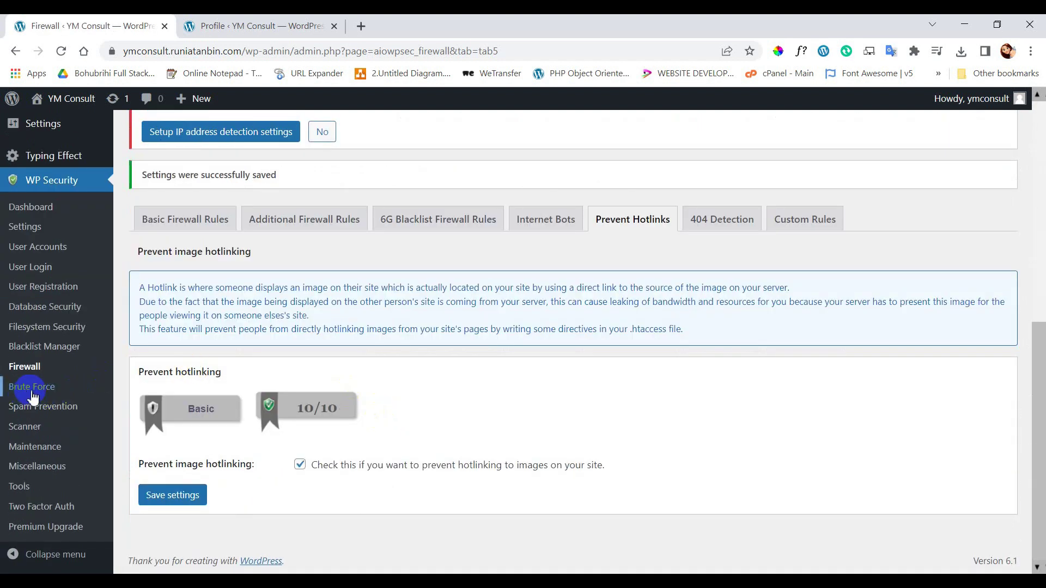
left_click(34, 388)
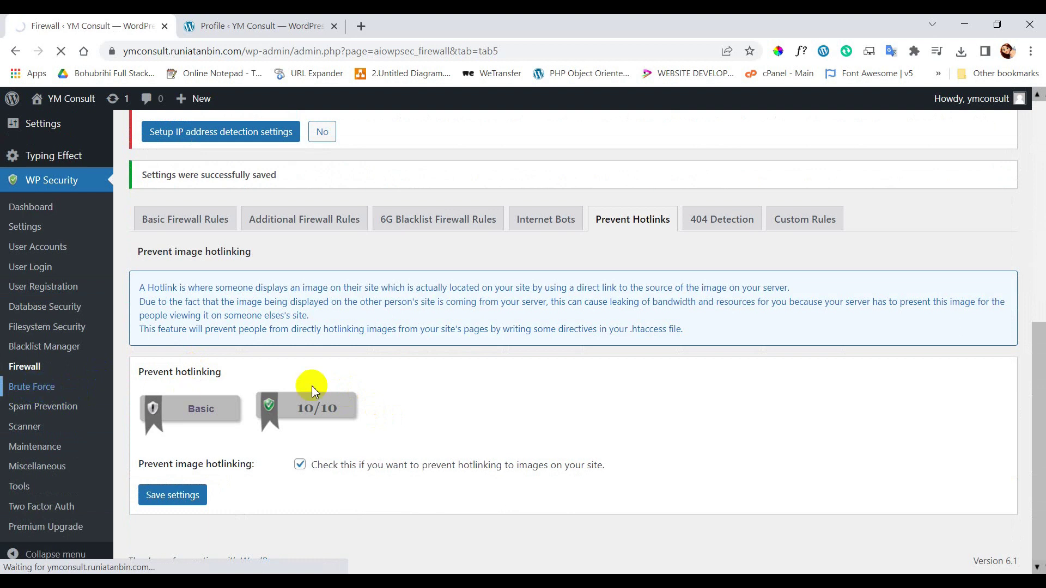
Step: Enter a custom login slug, enable Rename Login Page, save, and select the new login URL
scroll(468, 392, "down", 10)
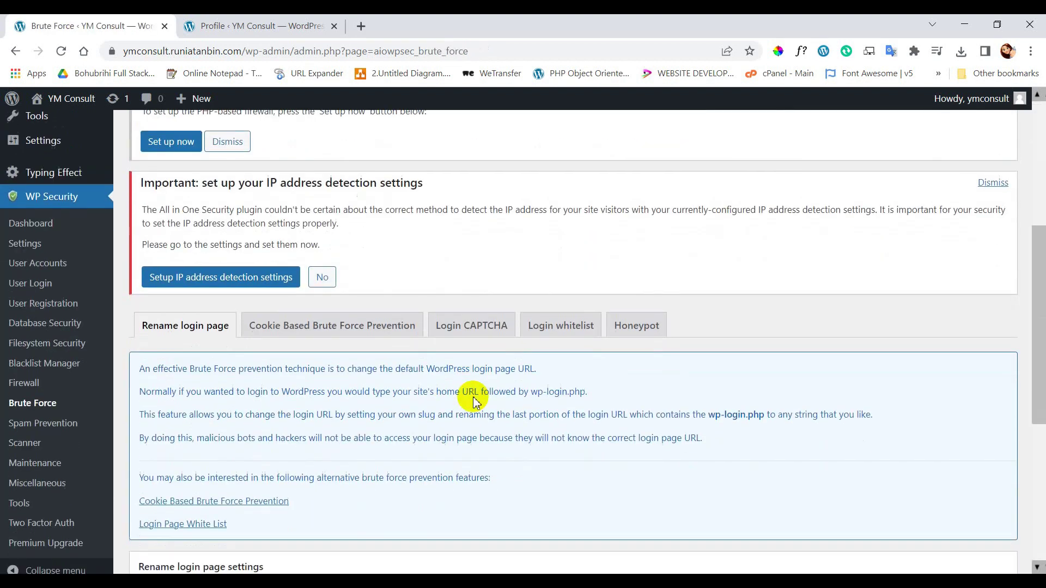
scroll(473, 401, "down", 2)
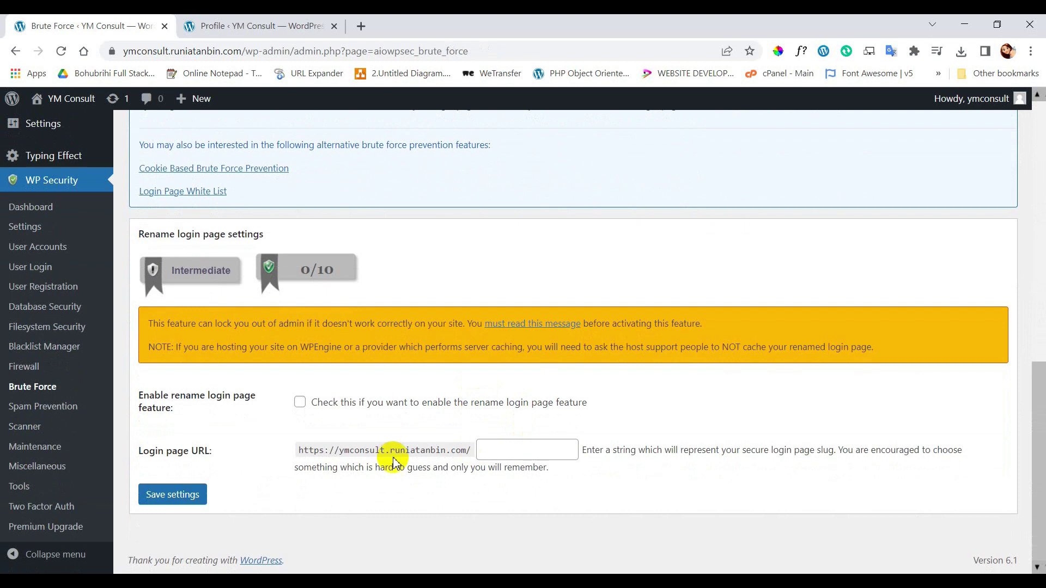
left_click(505, 451)
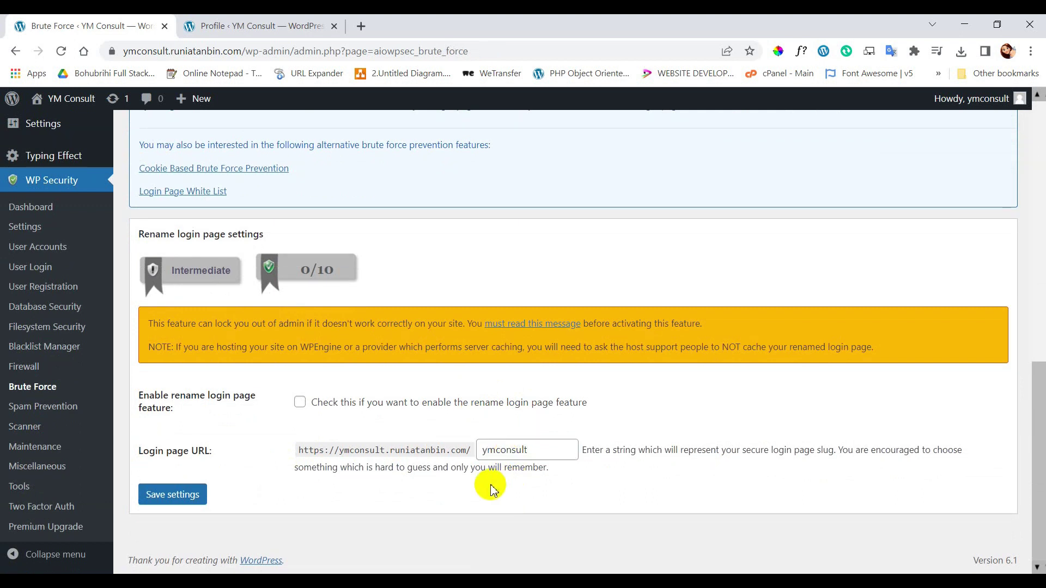
left_click(181, 503)
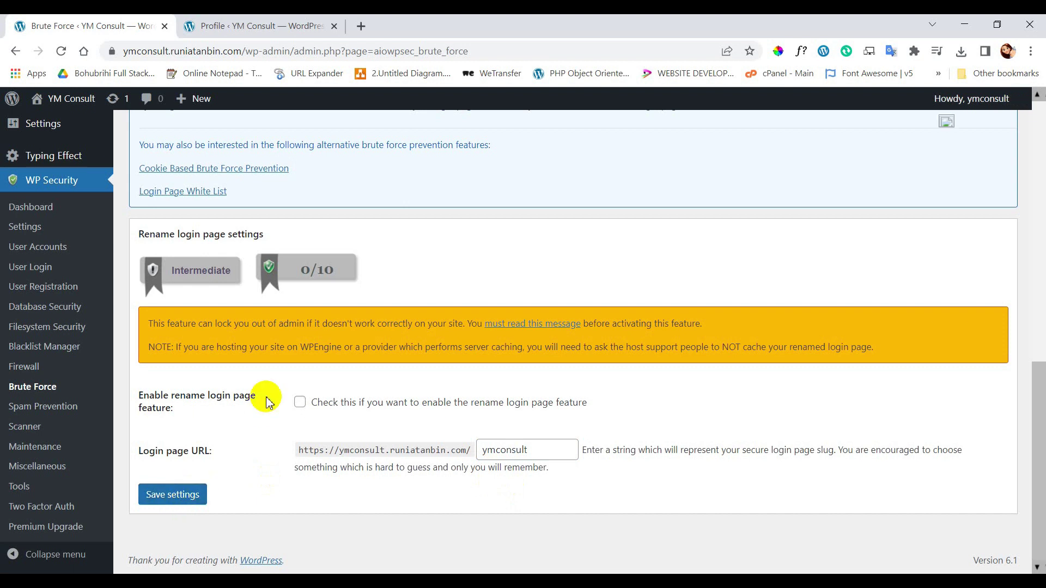
left_click(301, 402)
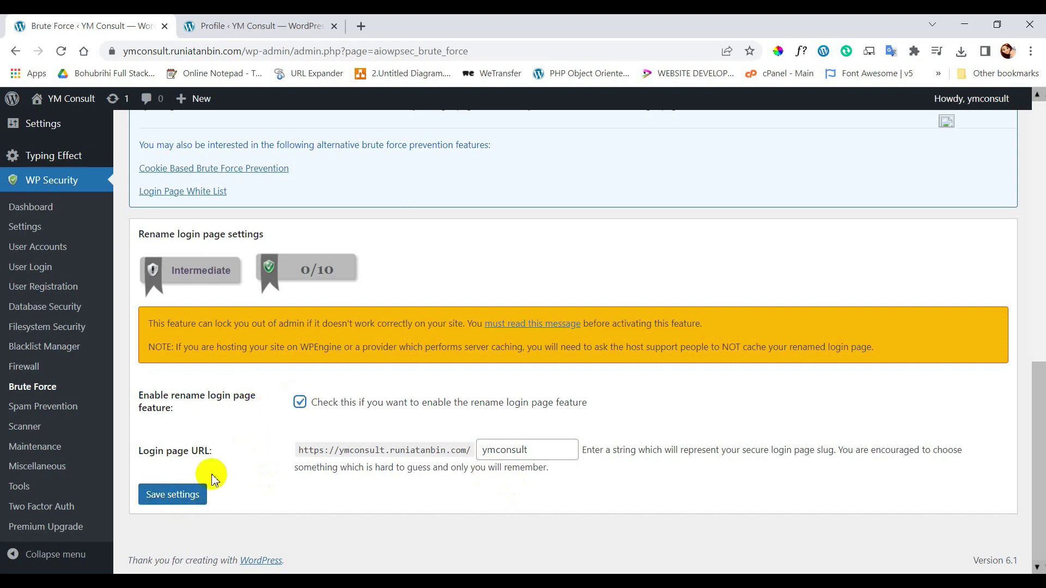
left_click(183, 494)
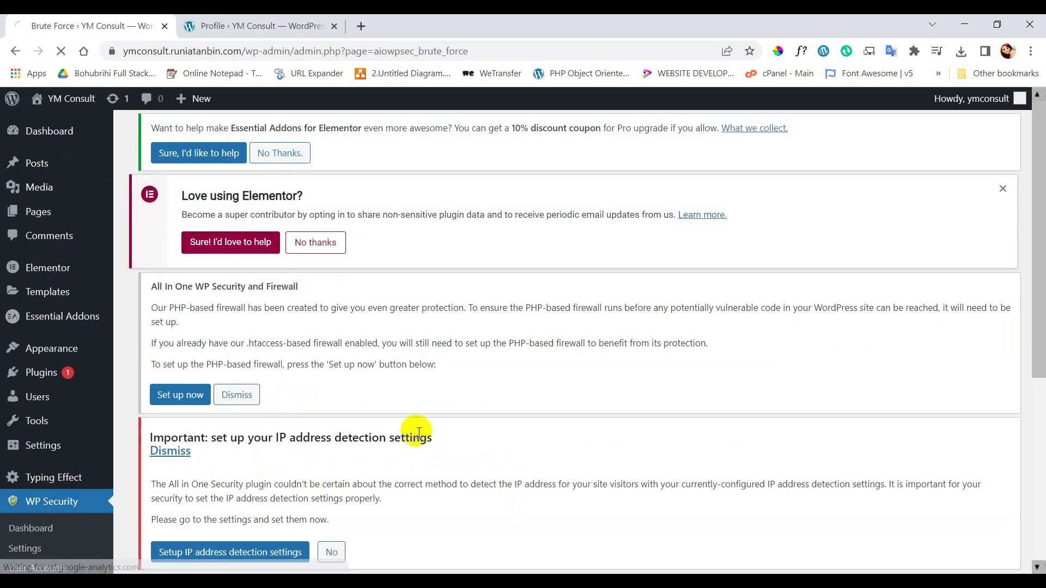
scroll(400, 420, "down", 12)
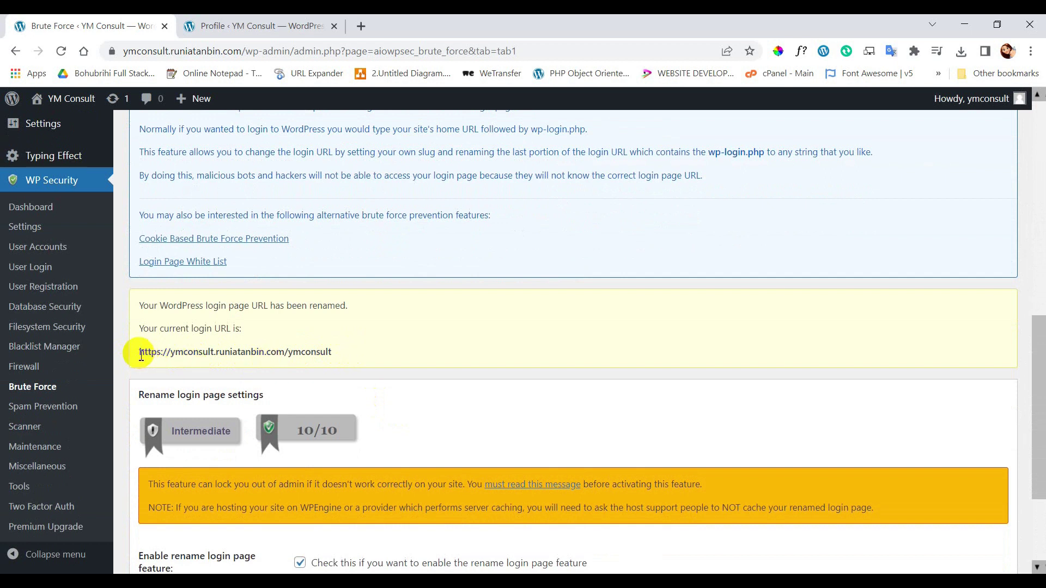
left_click_drag(140, 355, 352, 361)
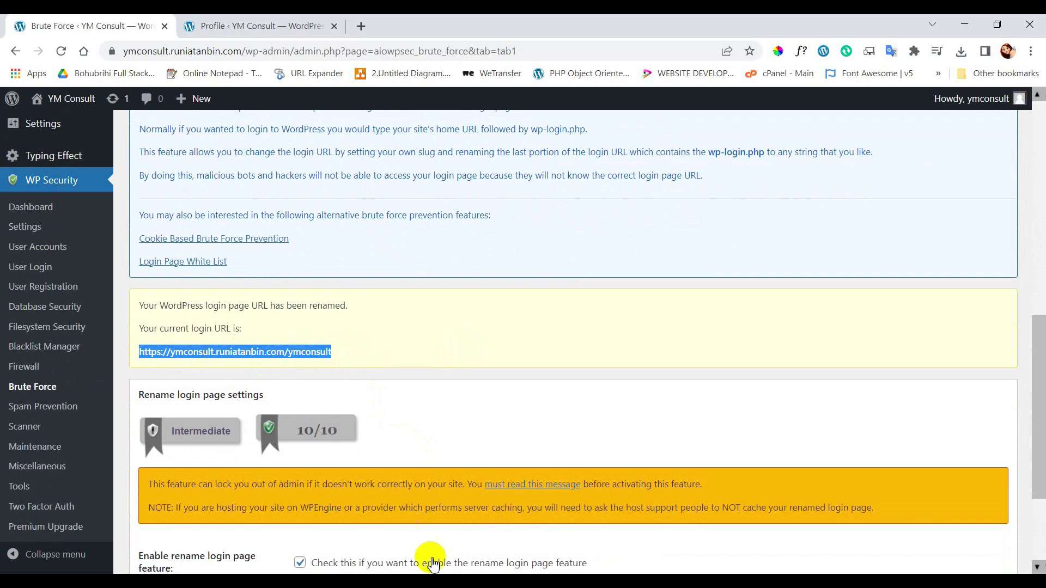
scroll(447, 436, "up", 2)
Step: On the Login CAPTCHA tab, enable CAPTCHA for lost password and custom login forms, then save
left_click(486, 141)
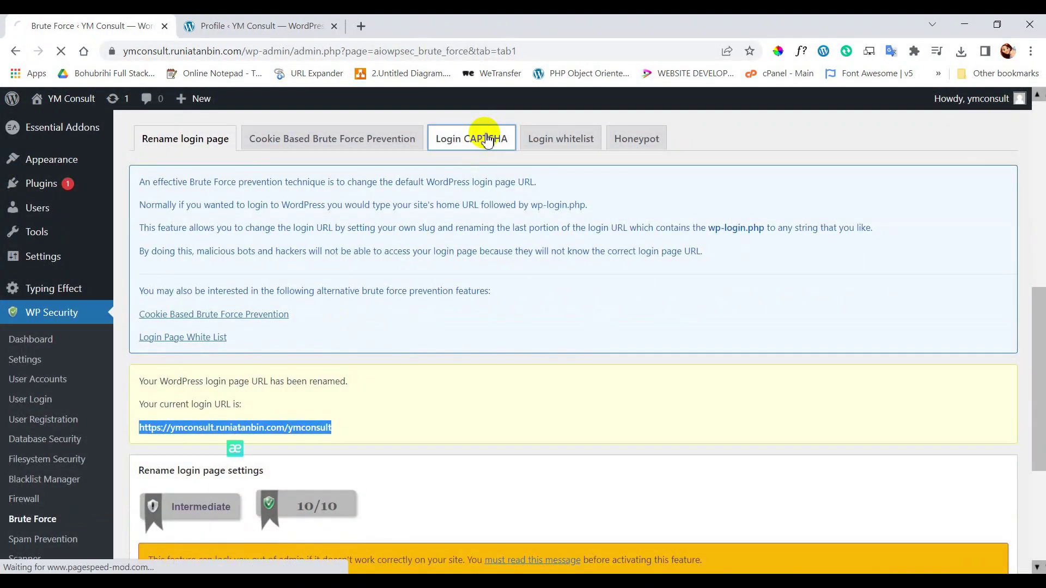
scroll(402, 215, "down", 8)
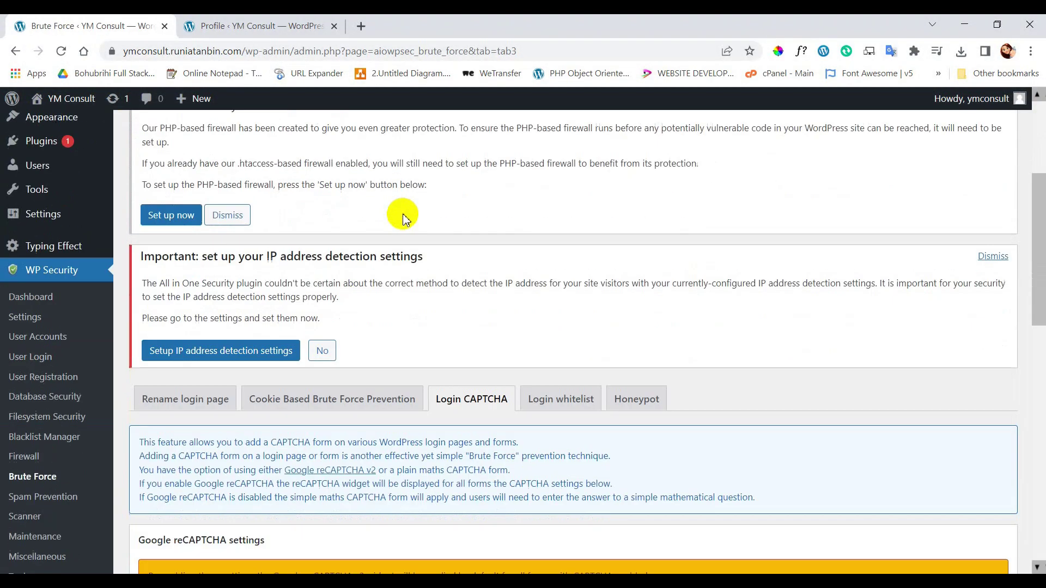
scroll(403, 218, "down", 8)
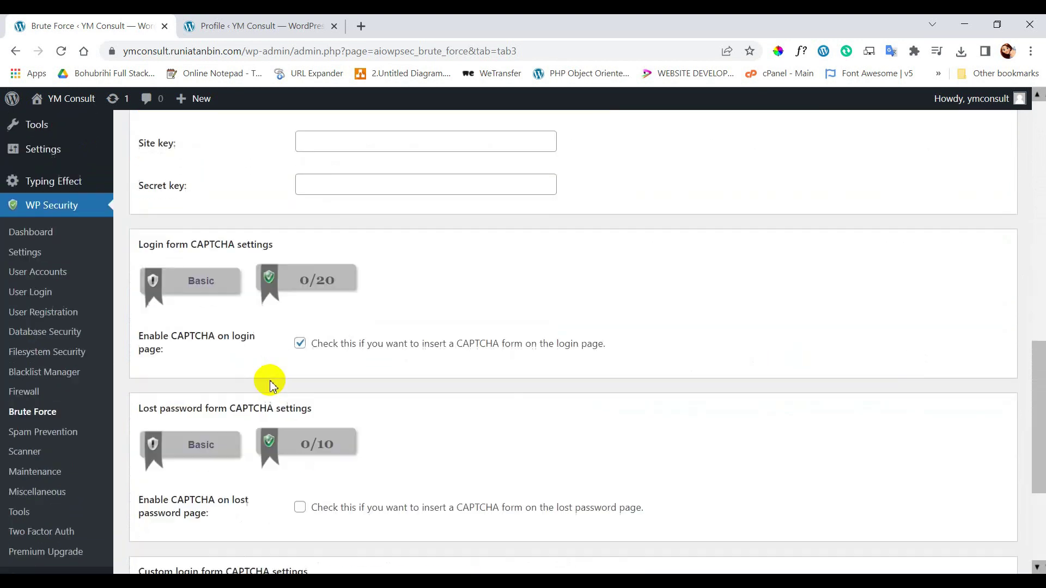
scroll(315, 293, "down", 2)
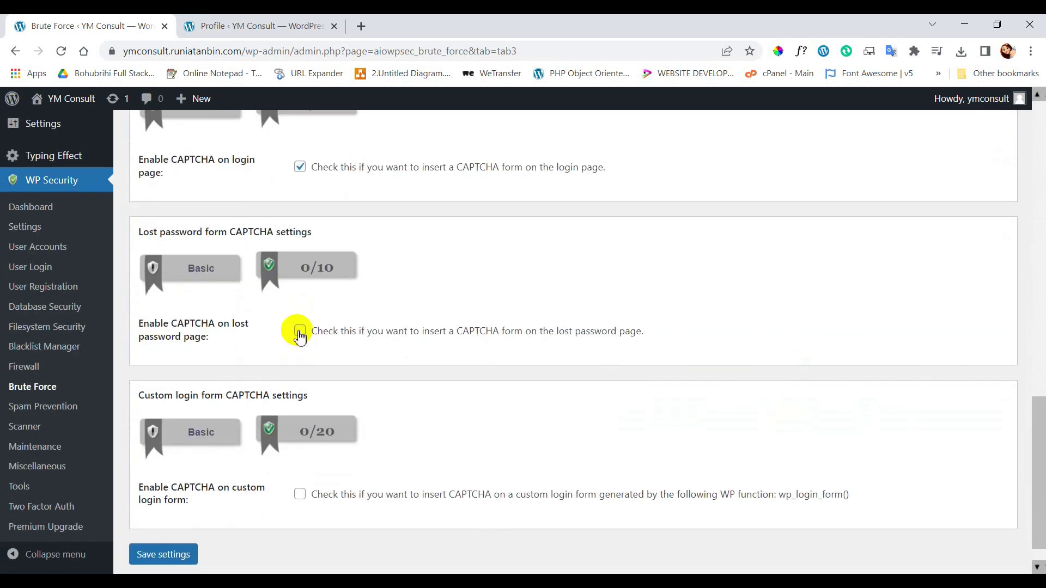
left_click(299, 332)
scroll(403, 382, "down", 1)
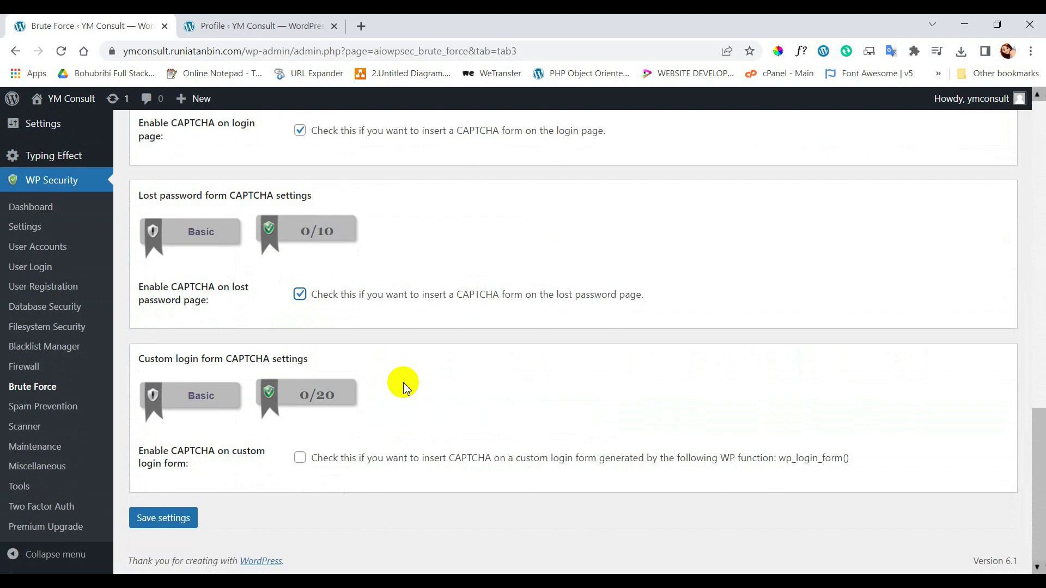
left_click(300, 457)
scroll(389, 436, "up", 10)
scroll(391, 434, "down", 10)
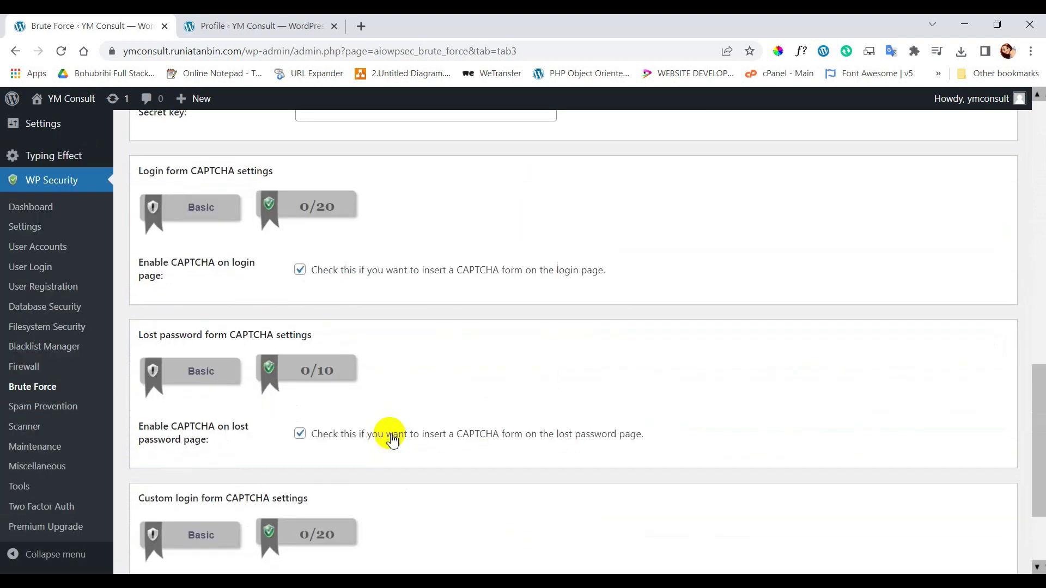
left_click(175, 516)
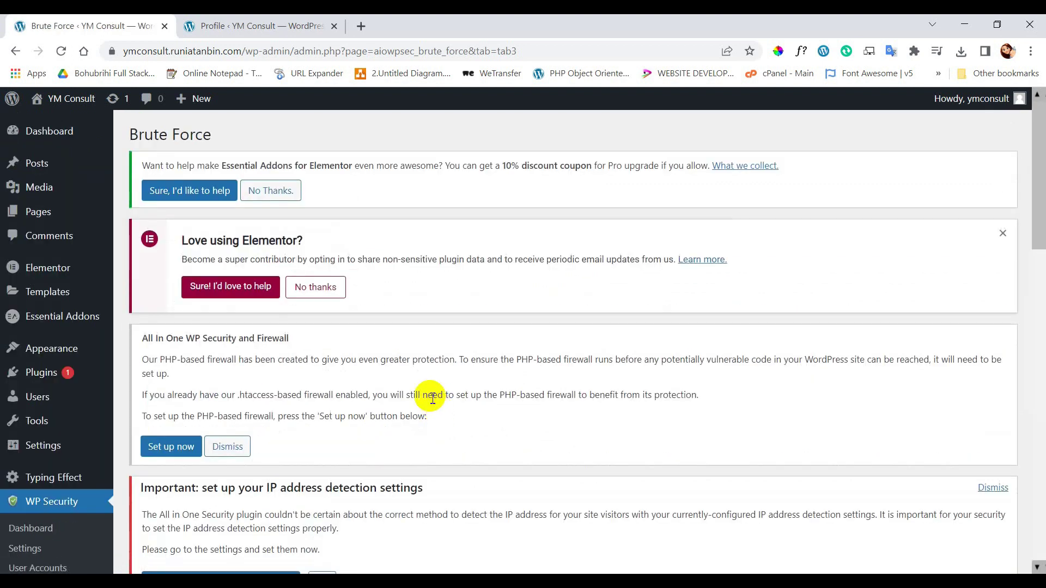
scroll(381, 381, "down", 8)
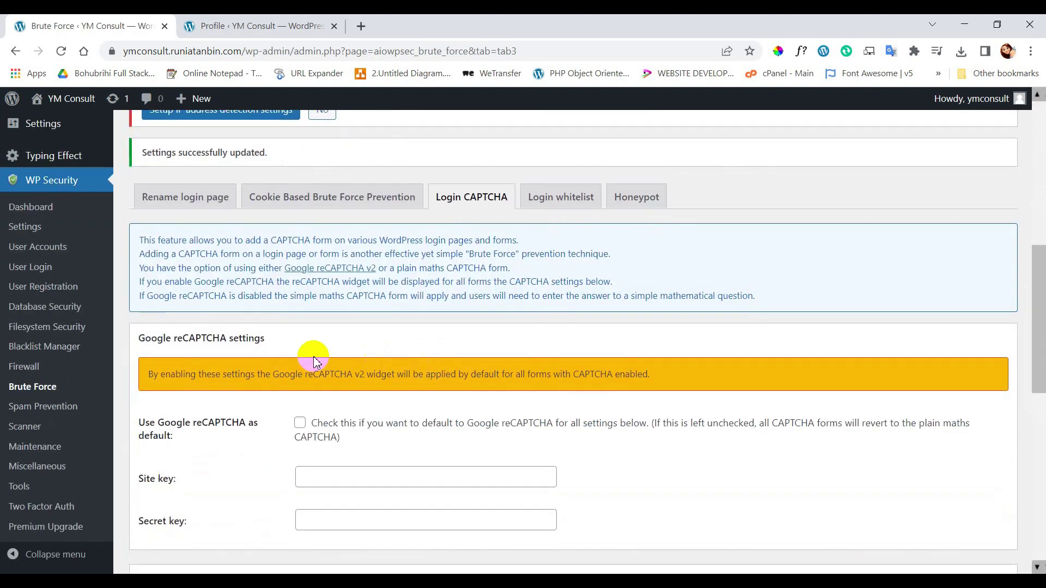
Step: In Spam Prevention, enable comment-form CAPTCHA and spambot blocking, then save
left_click(44, 405)
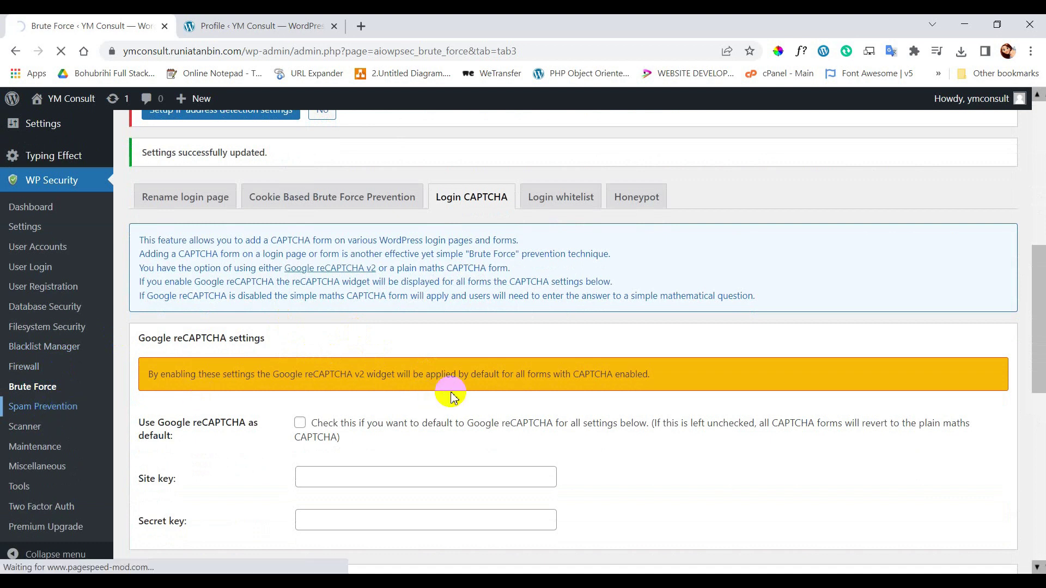
scroll(463, 393, "down", 4)
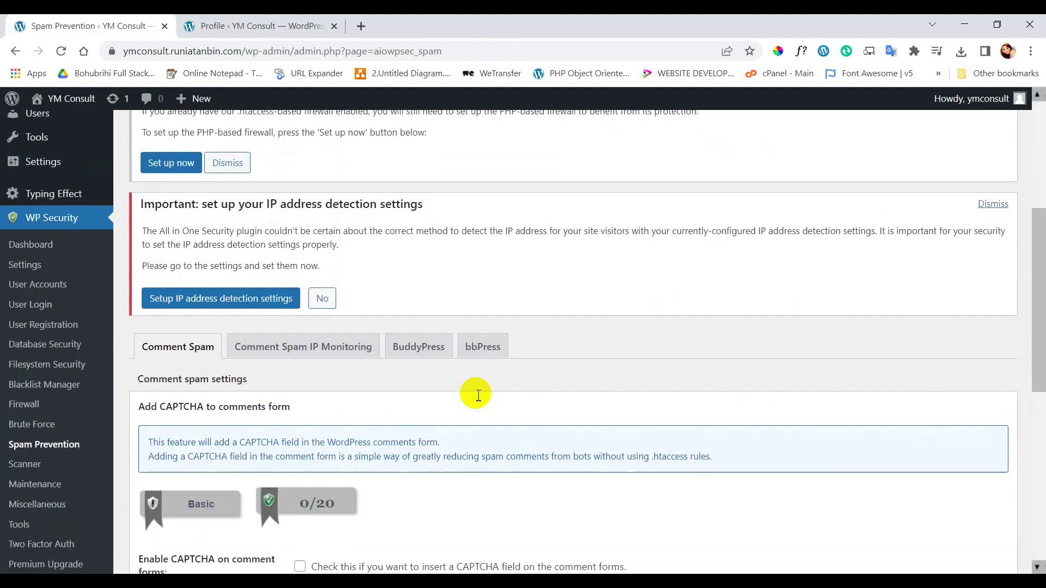
scroll(476, 393, "down", 4)
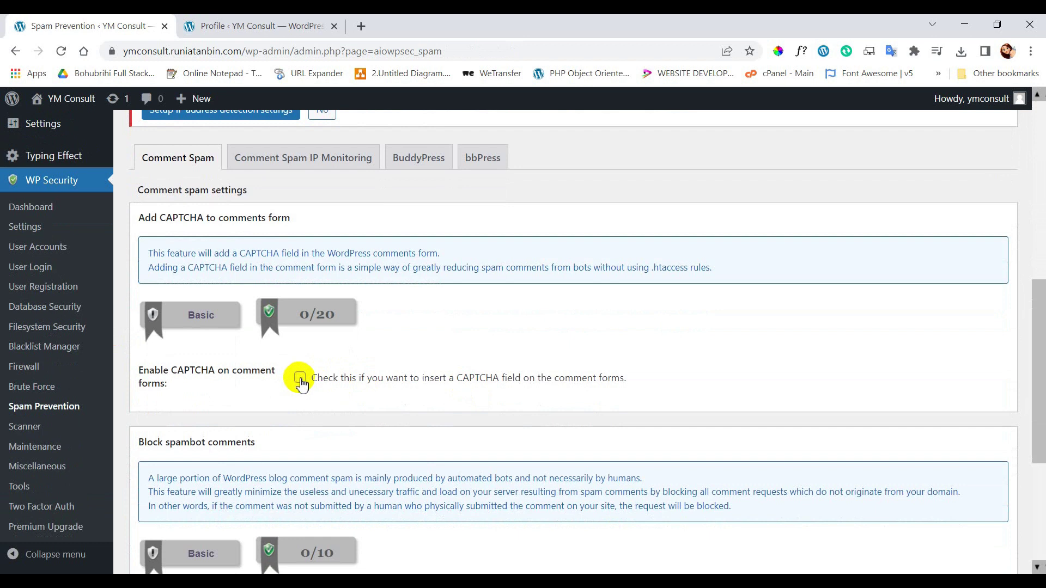
left_click(300, 379)
scroll(369, 381, "down", 5)
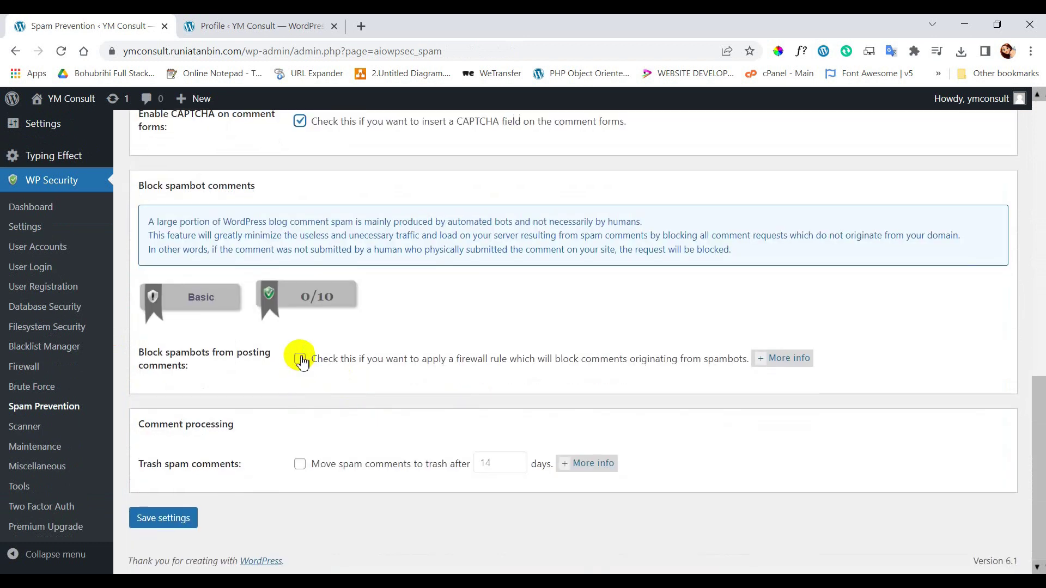
left_click(300, 359)
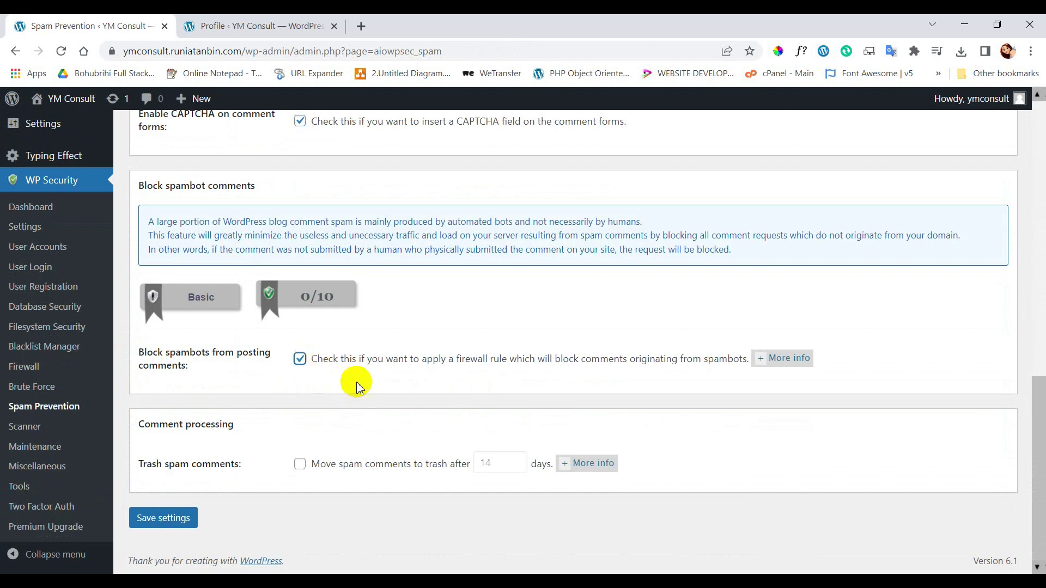
left_click(181, 520)
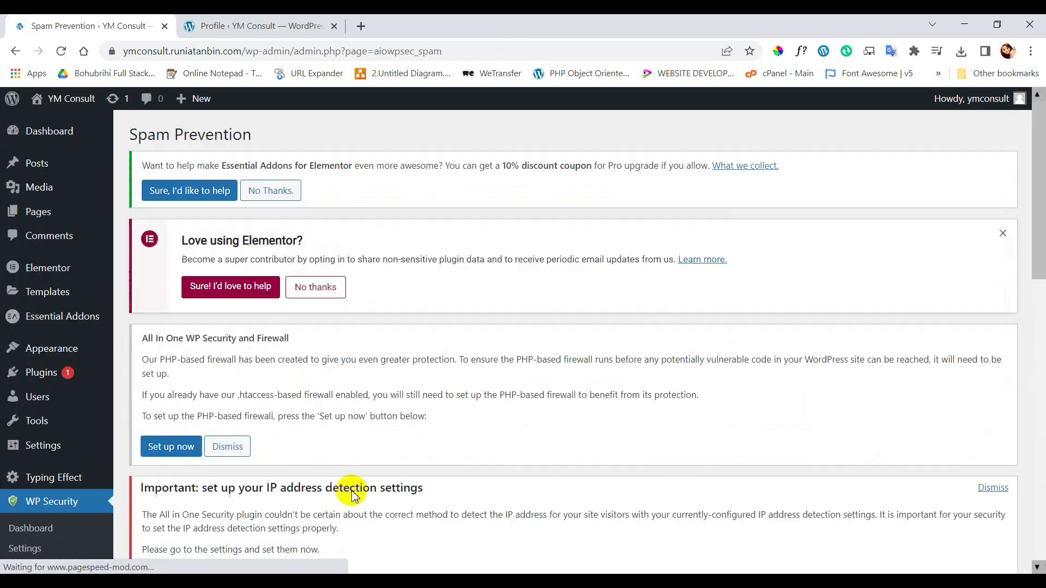
scroll(376, 469, "down", 9)
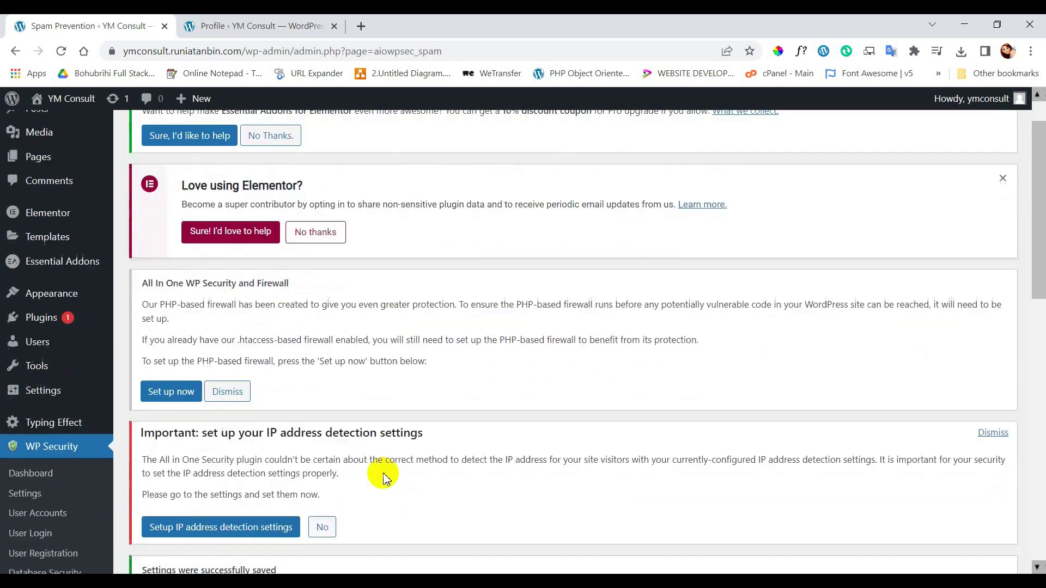
Step: Save the Scanner settings with automated file change detection running every 4 weeks
left_click(36, 434)
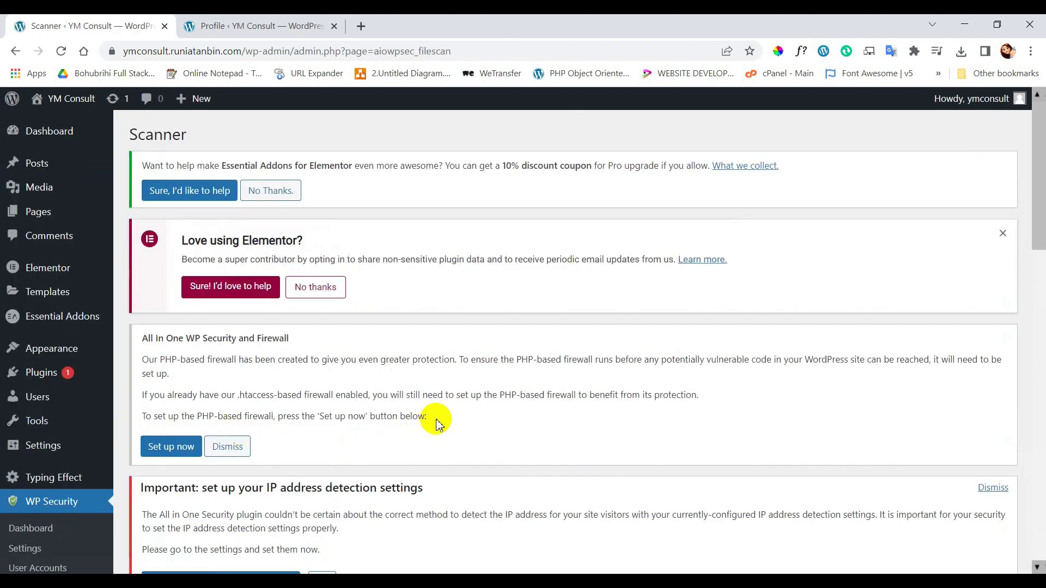
scroll(436, 406, "down", 7)
scroll(455, 409, "down", 5)
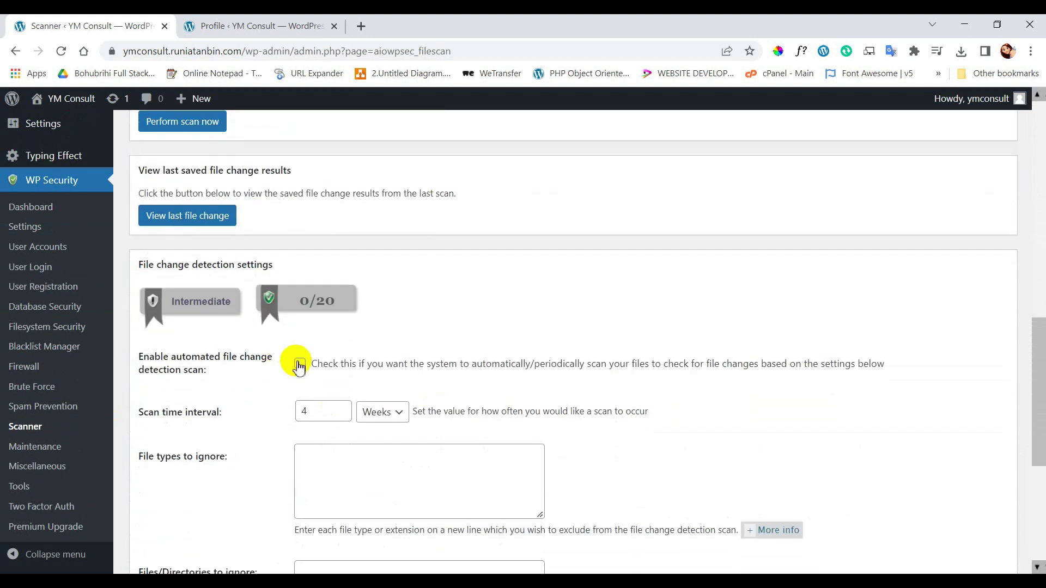
scroll(268, 381, "down", 3)
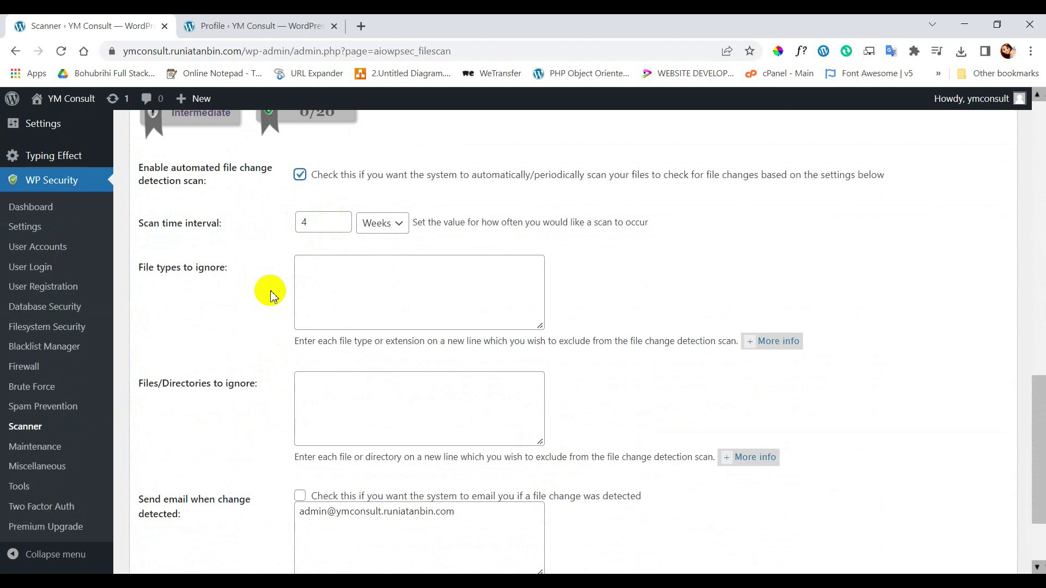
scroll(271, 294, "down", 2)
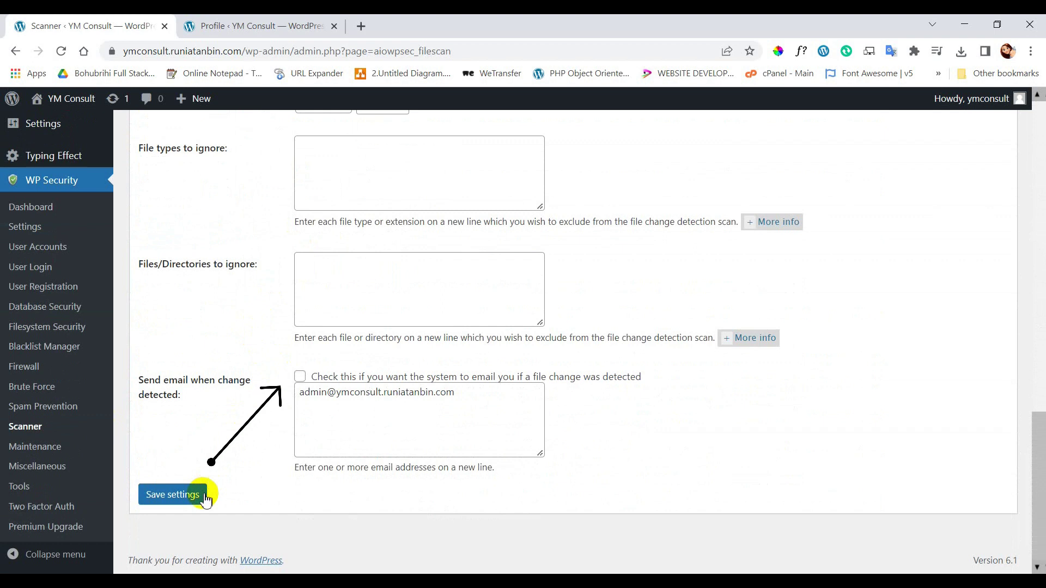
left_click(202, 502)
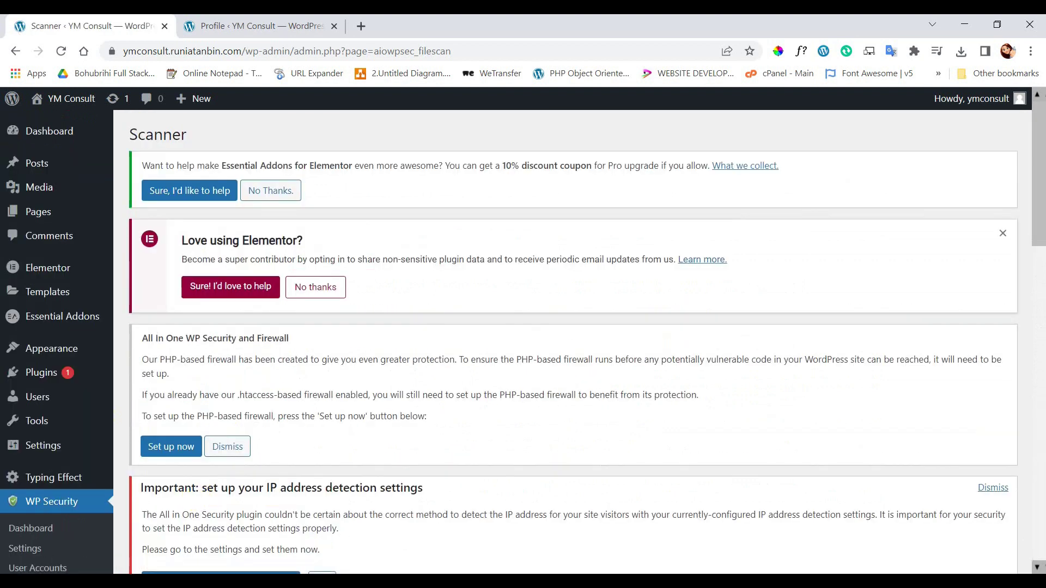
scroll(382, 400, "down", 12)
scroll(382, 401, "down", 2)
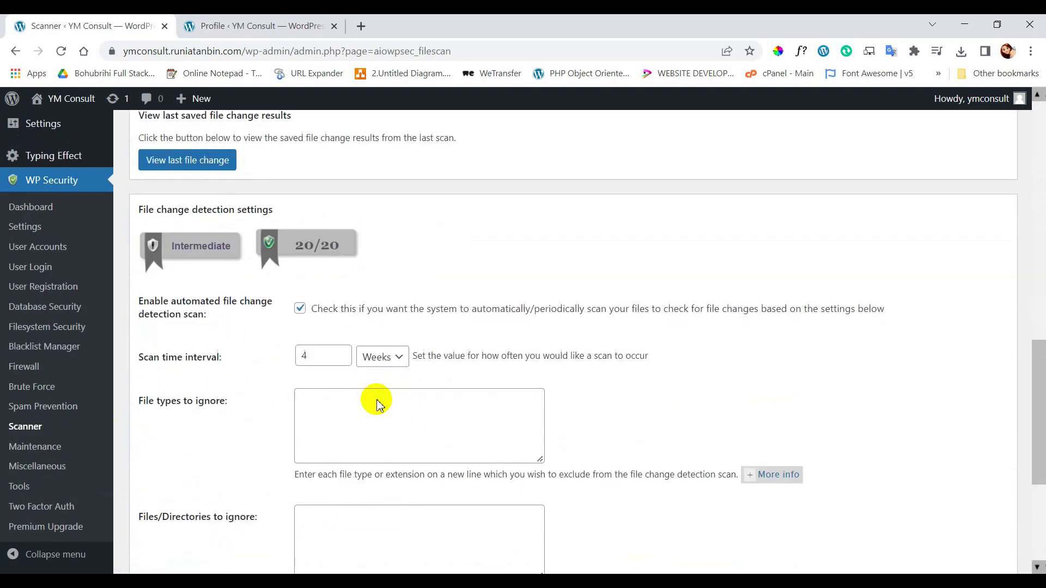
scroll(56, 392, "up", 3)
Step: Review the WP Security dashboard's strength meter showing 255 of 505 points
left_click(43, 406)
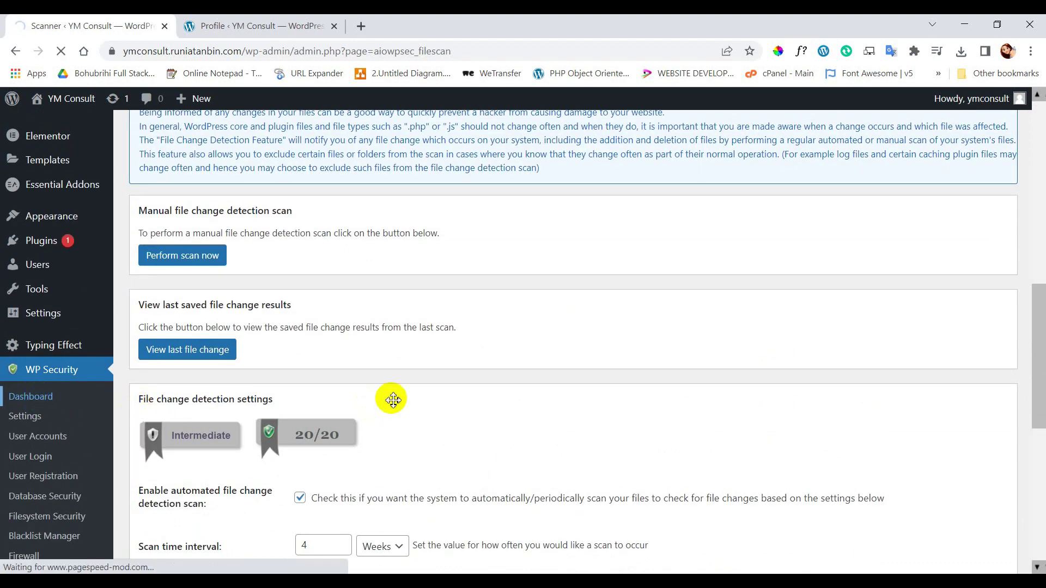
scroll(644, 381, "down", 6)
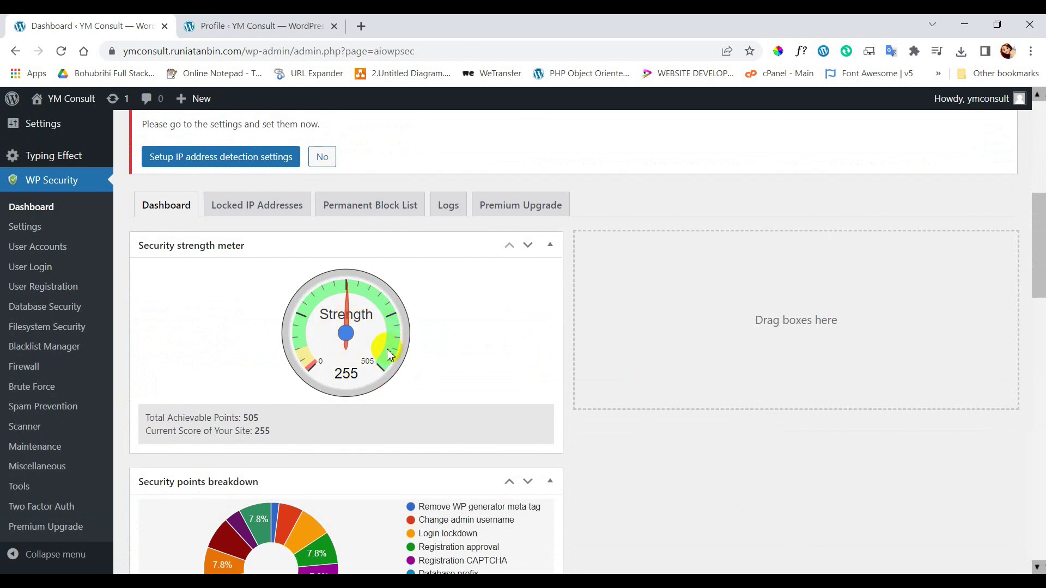
scroll(390, 355, "down", 4)
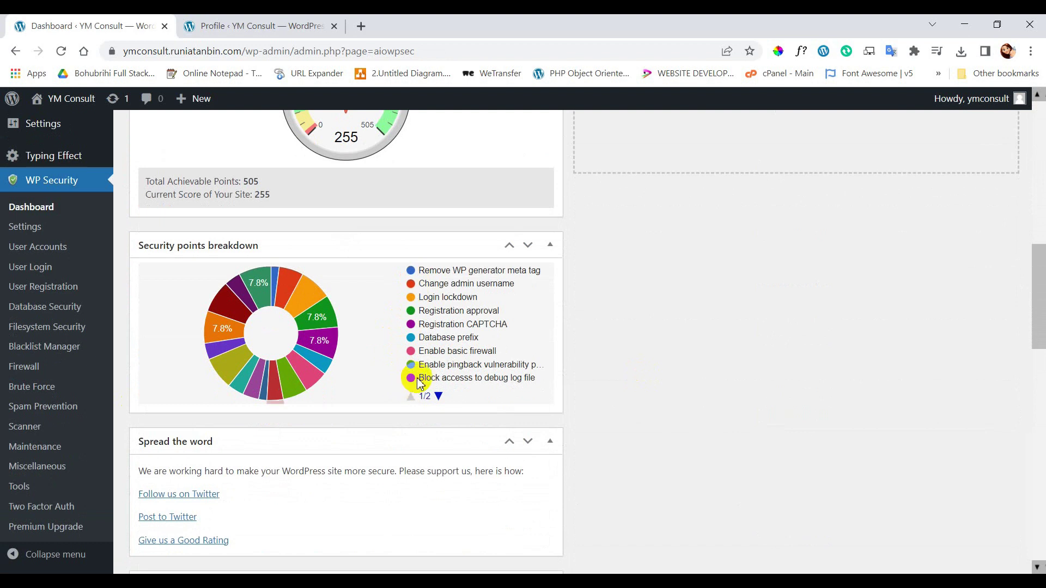
scroll(421, 378, "down", 4)
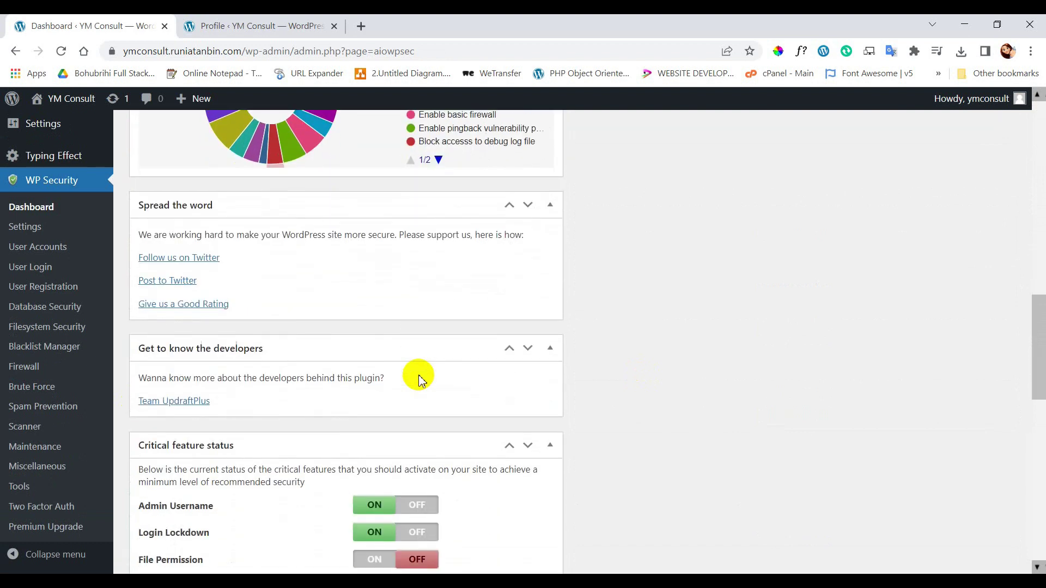
scroll(419, 380, "up", 15)
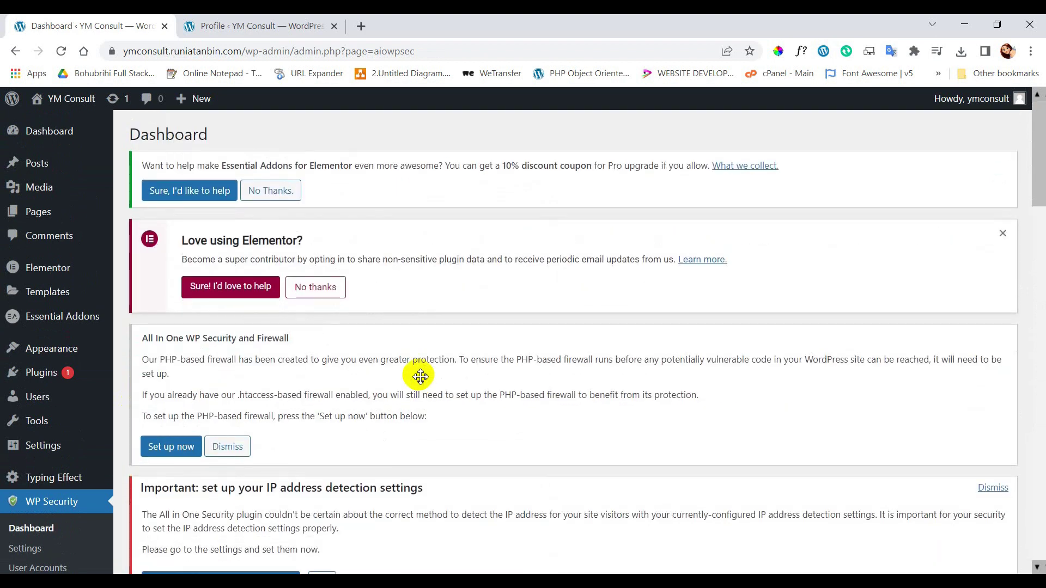
Step: Log out, then load the site's wp-admin address and confirm it shows 'Not available.'
mouse_move(989, 104)
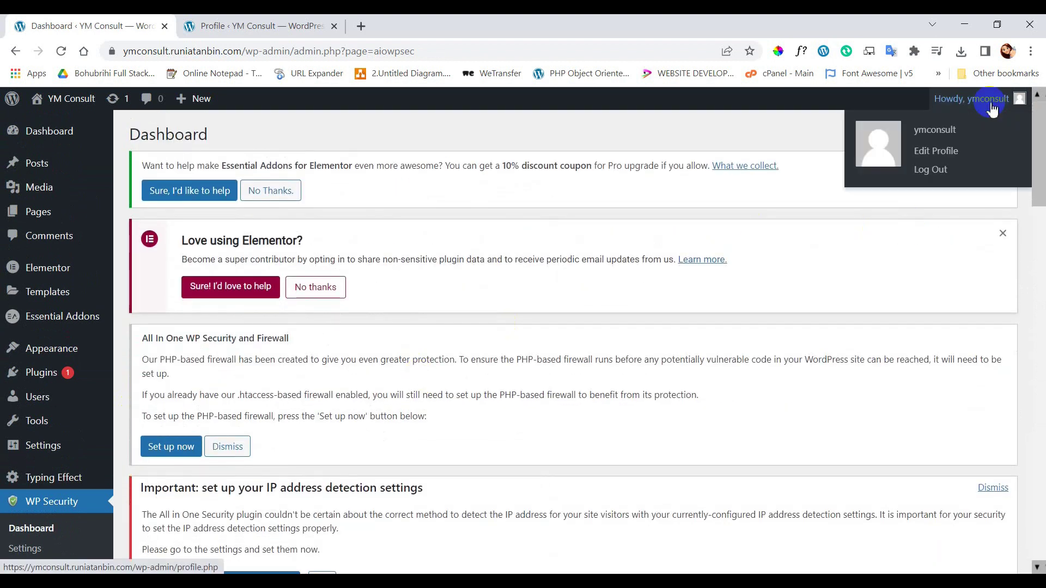
left_click(929, 153)
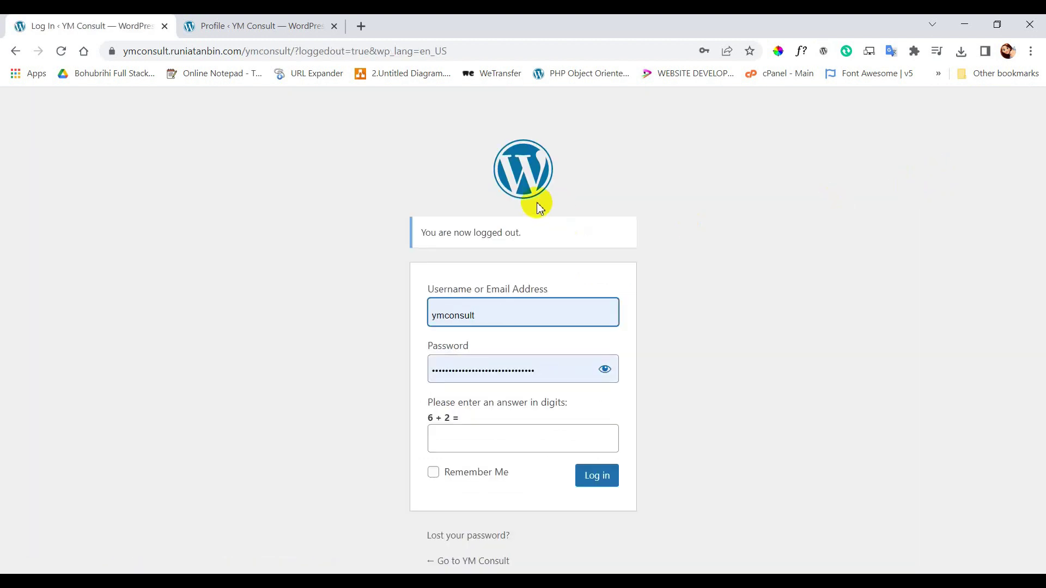
left_click(474, 51)
left_click_drag(474, 50, 279, 51)
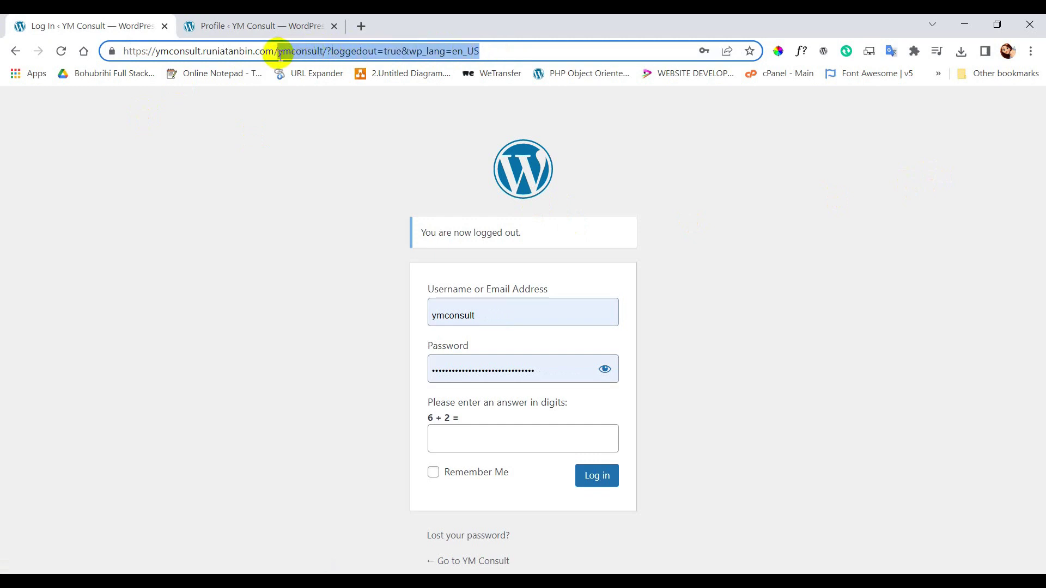
key("BackSpace")
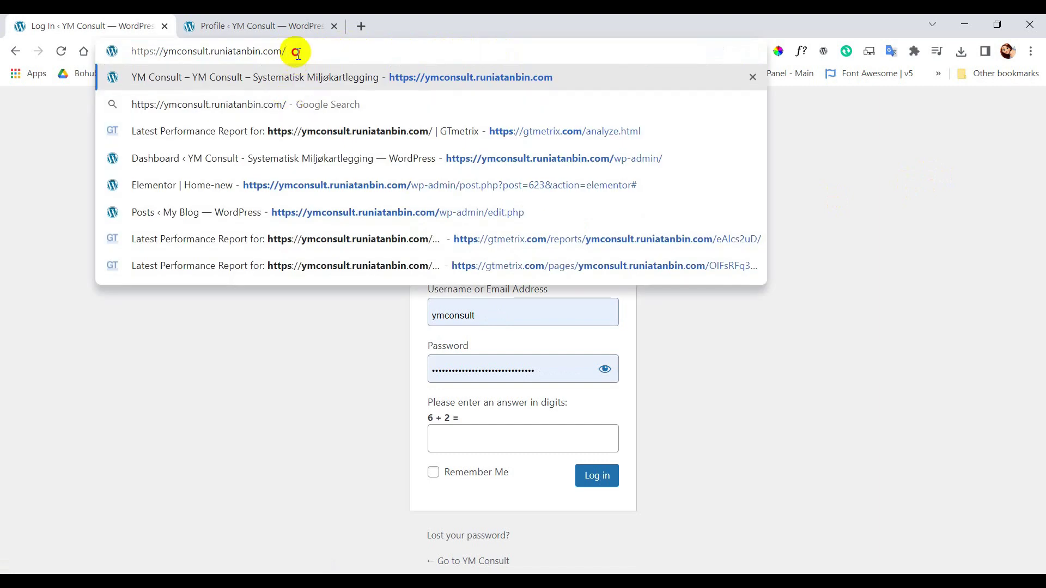
type("wp-admin")
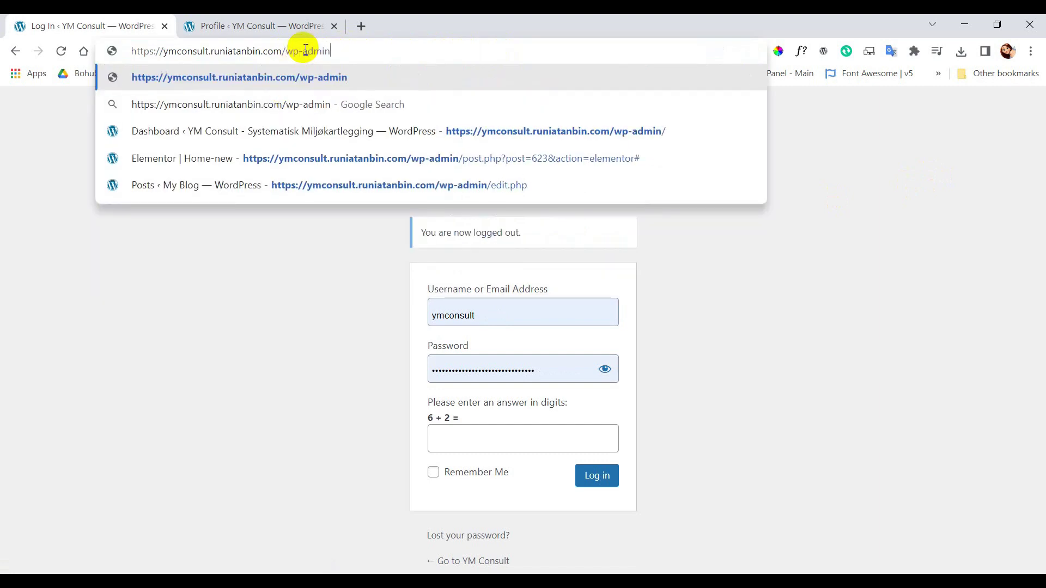
key("Return")
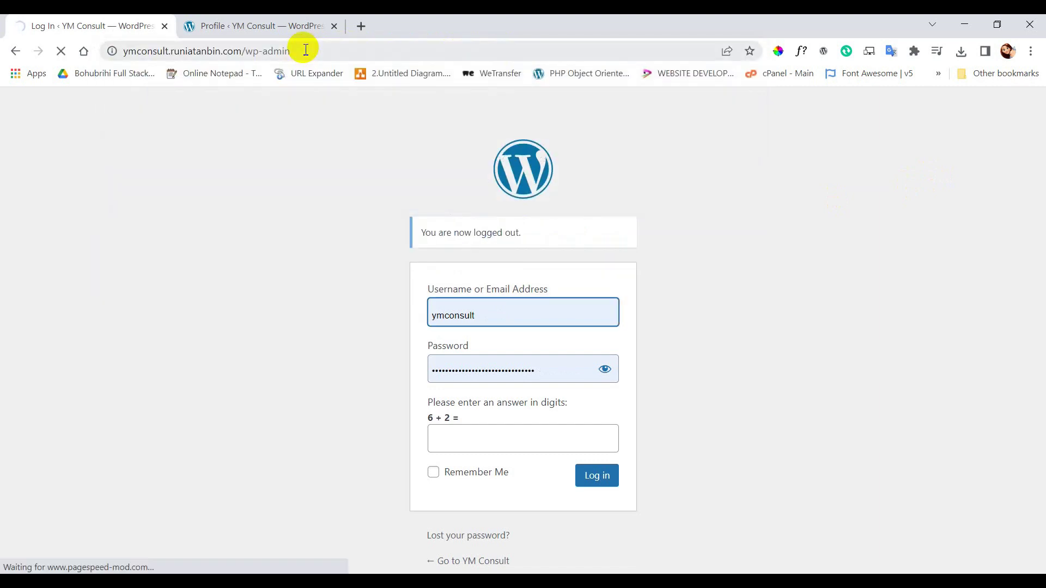
left_click_drag(264, 158, 366, 158)
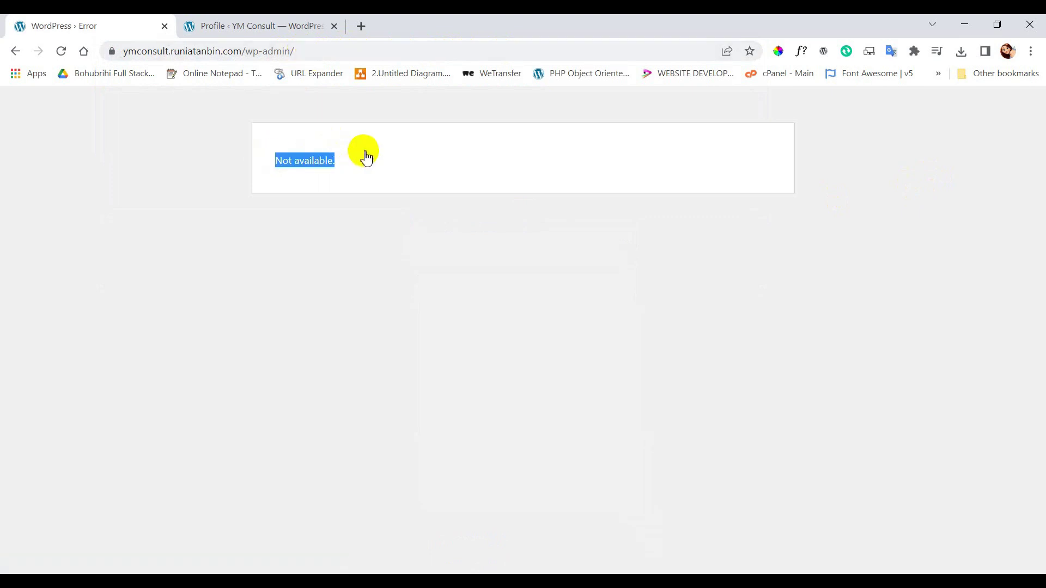